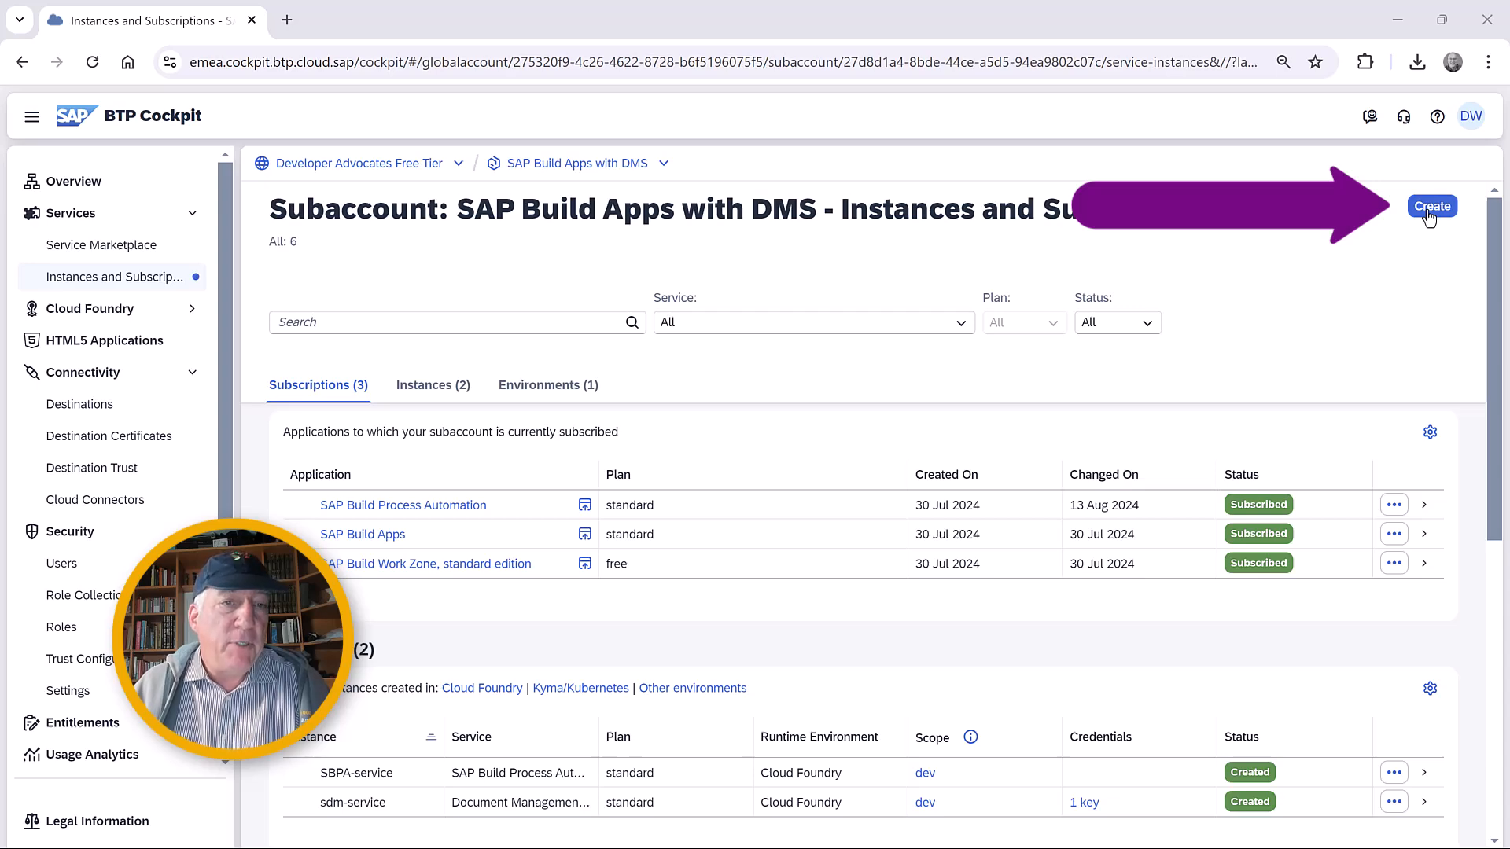
Subscribe the subaccount to Document Management Service, Application Option on the standard plan and open the subscribed application.
left_click(1430, 207)
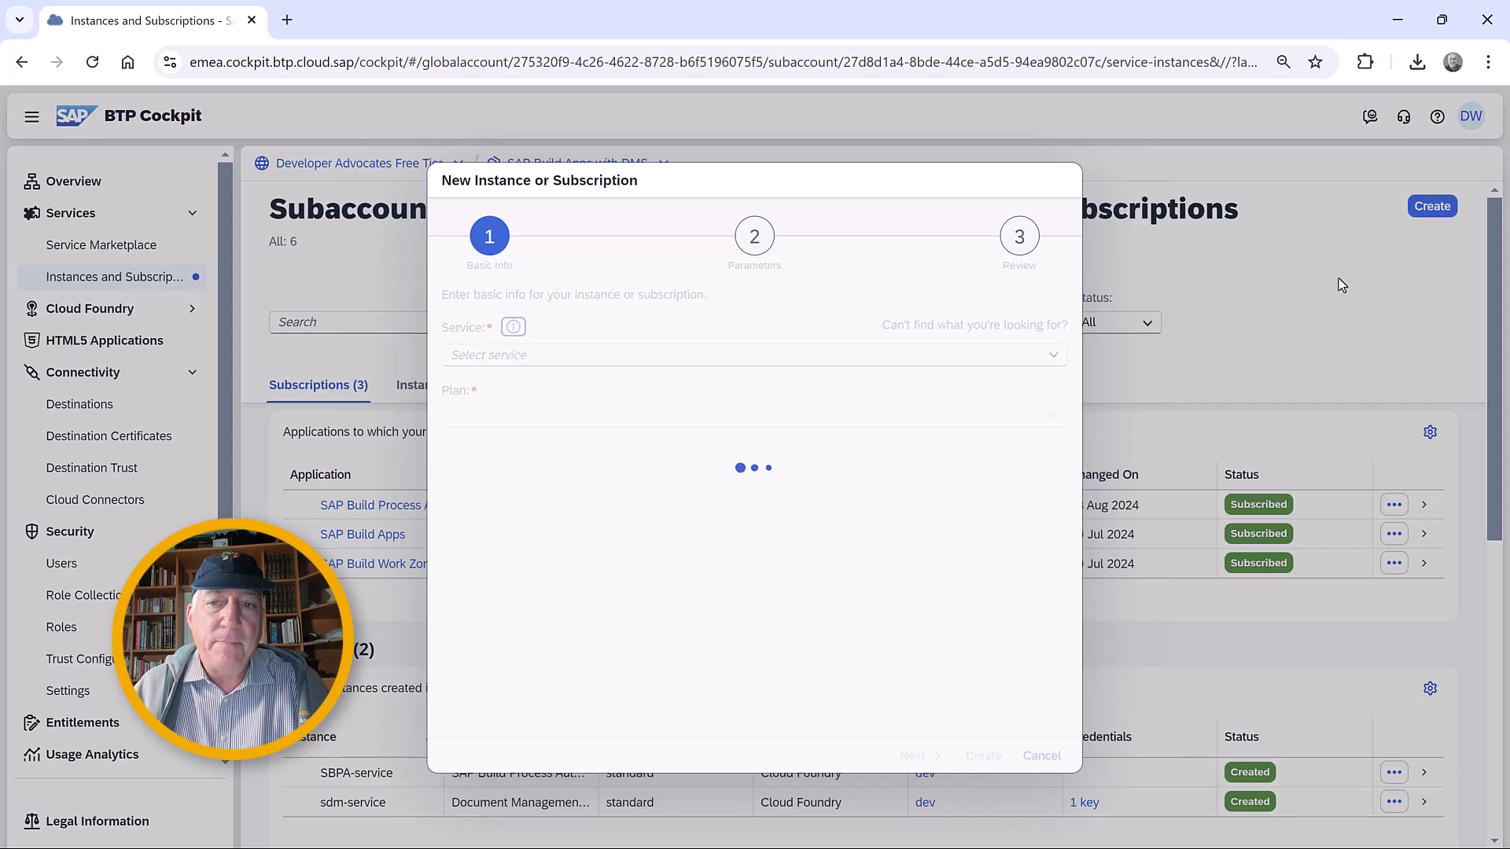
left_click(1054, 355)
type("Application Autoscaler")
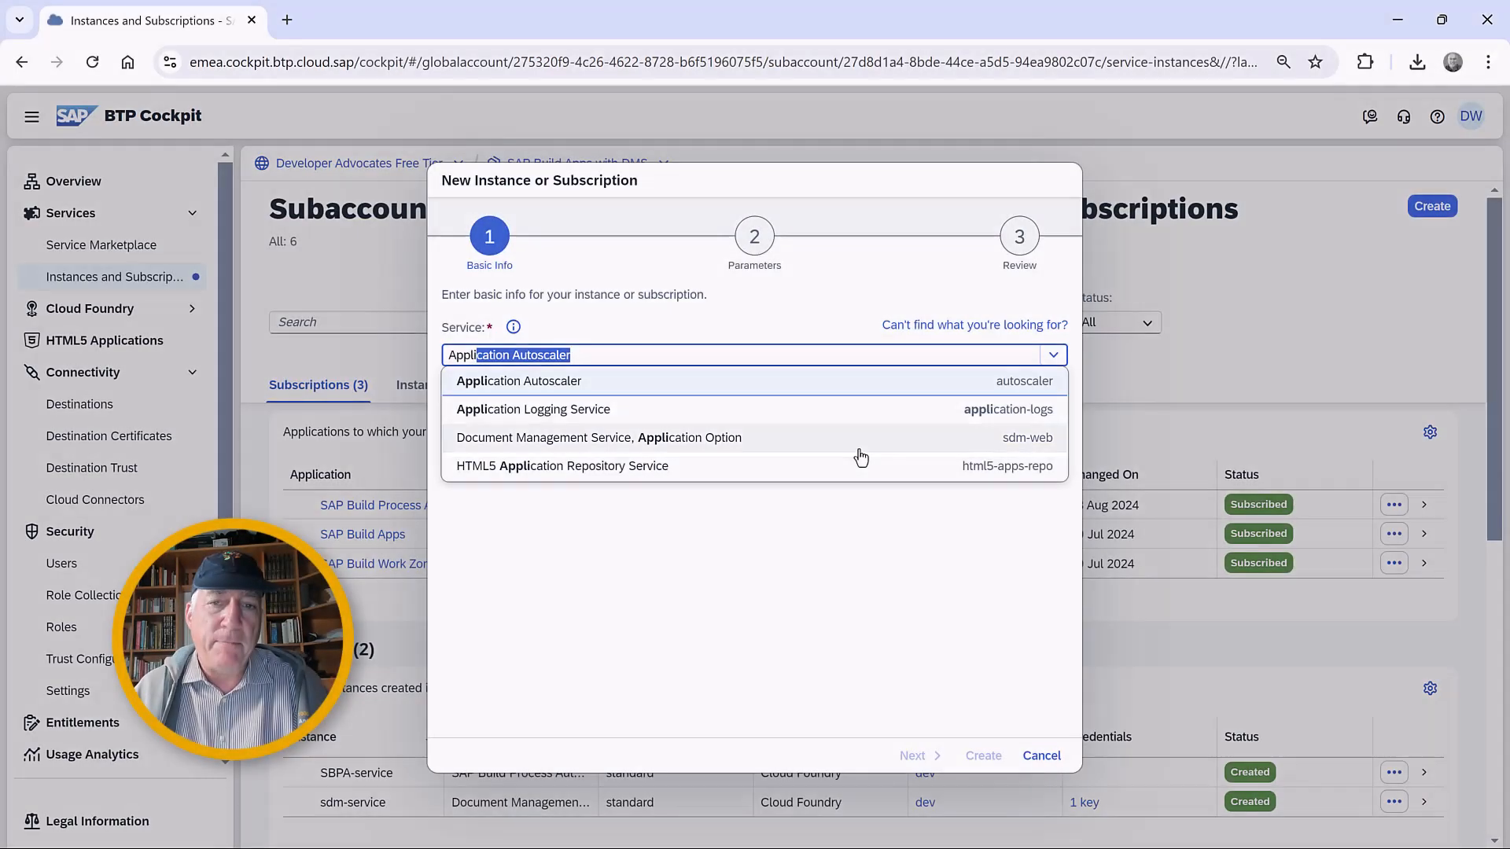
left_click(860, 454)
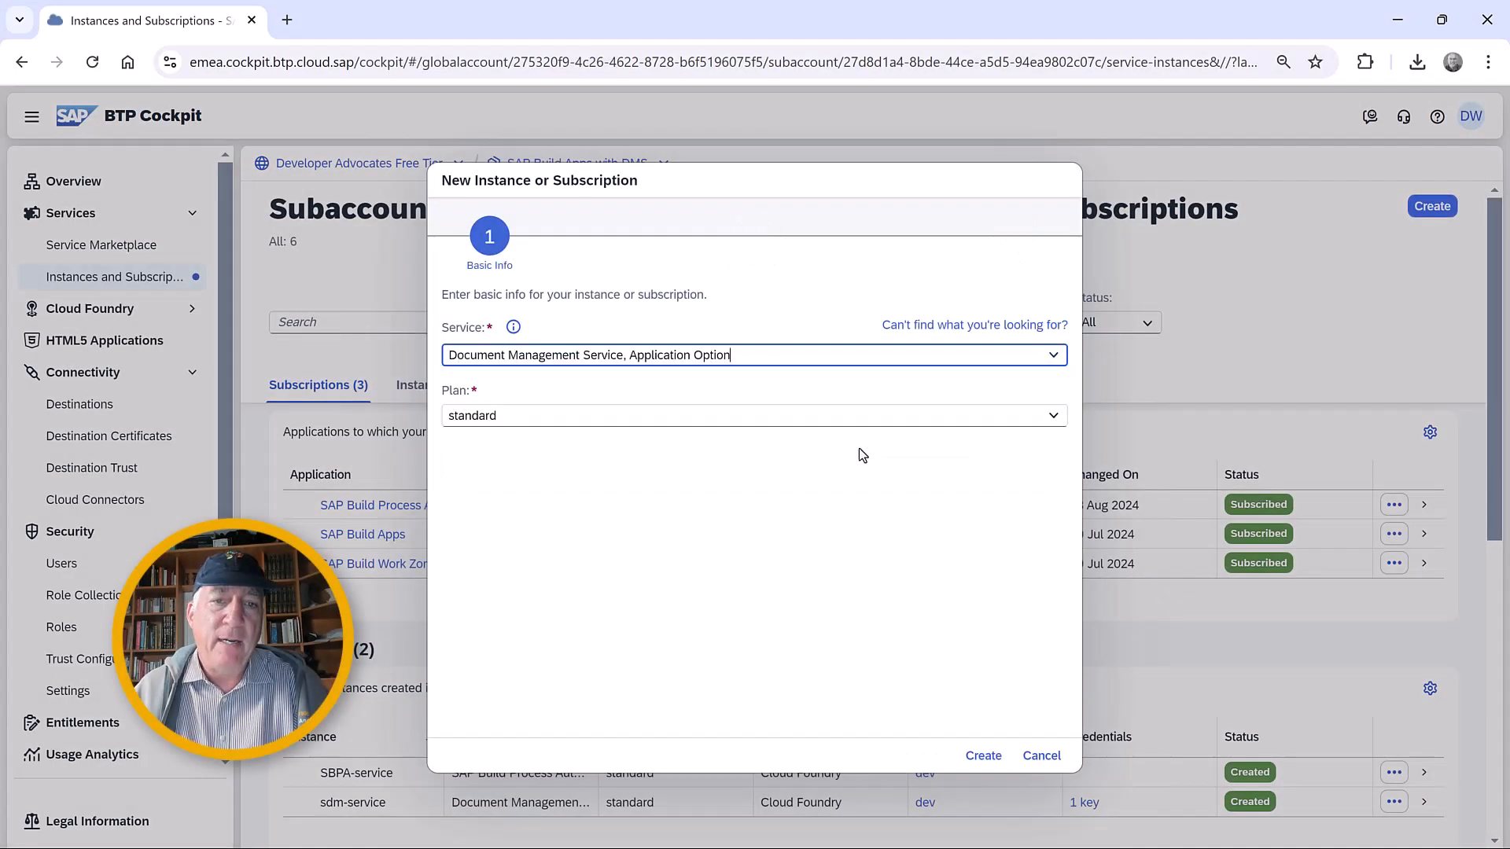
left_click(985, 756)
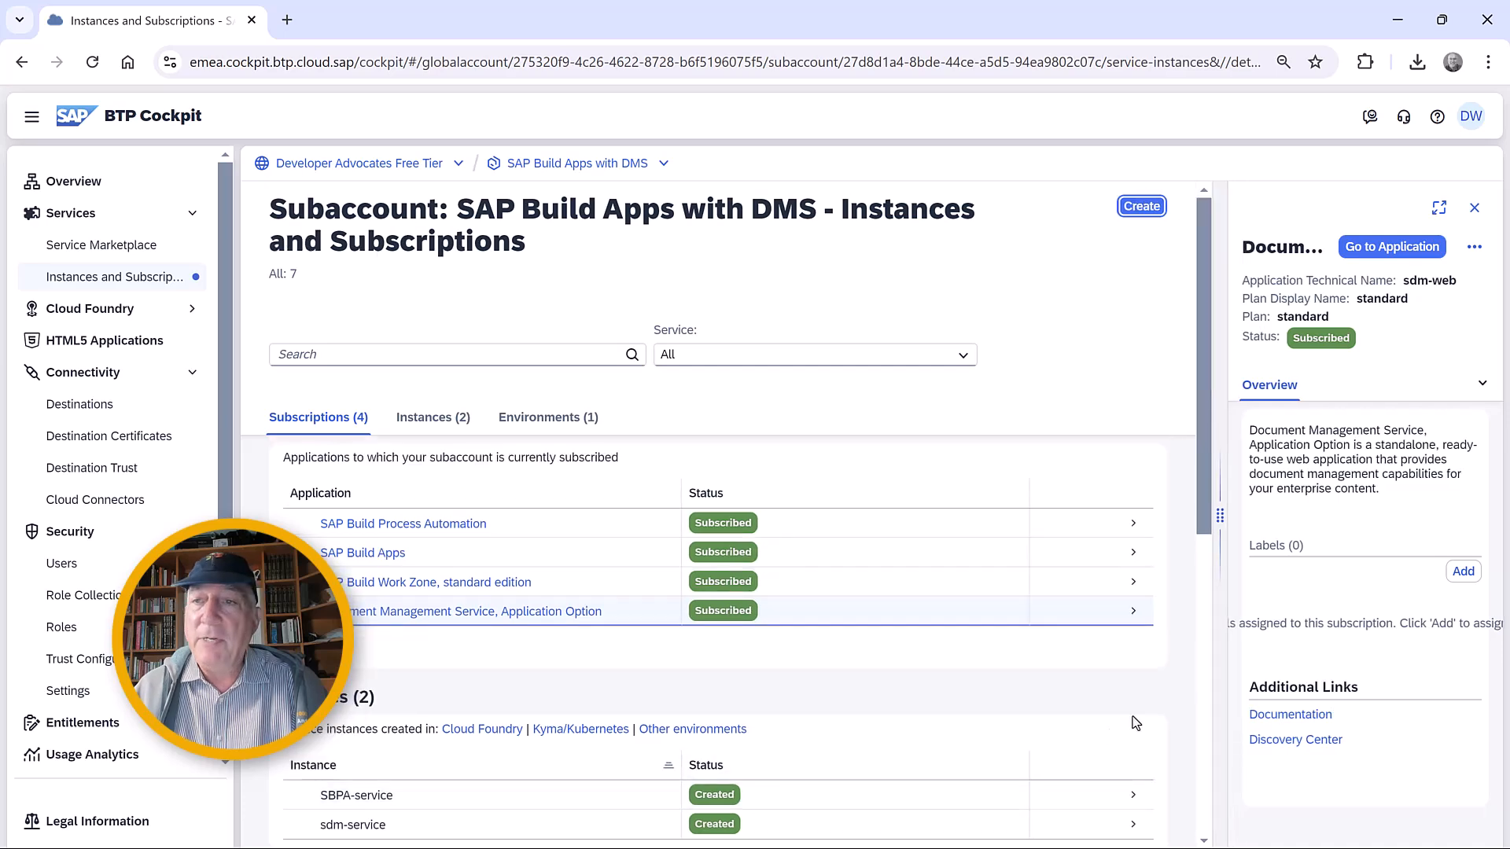
left_click(1474, 208)
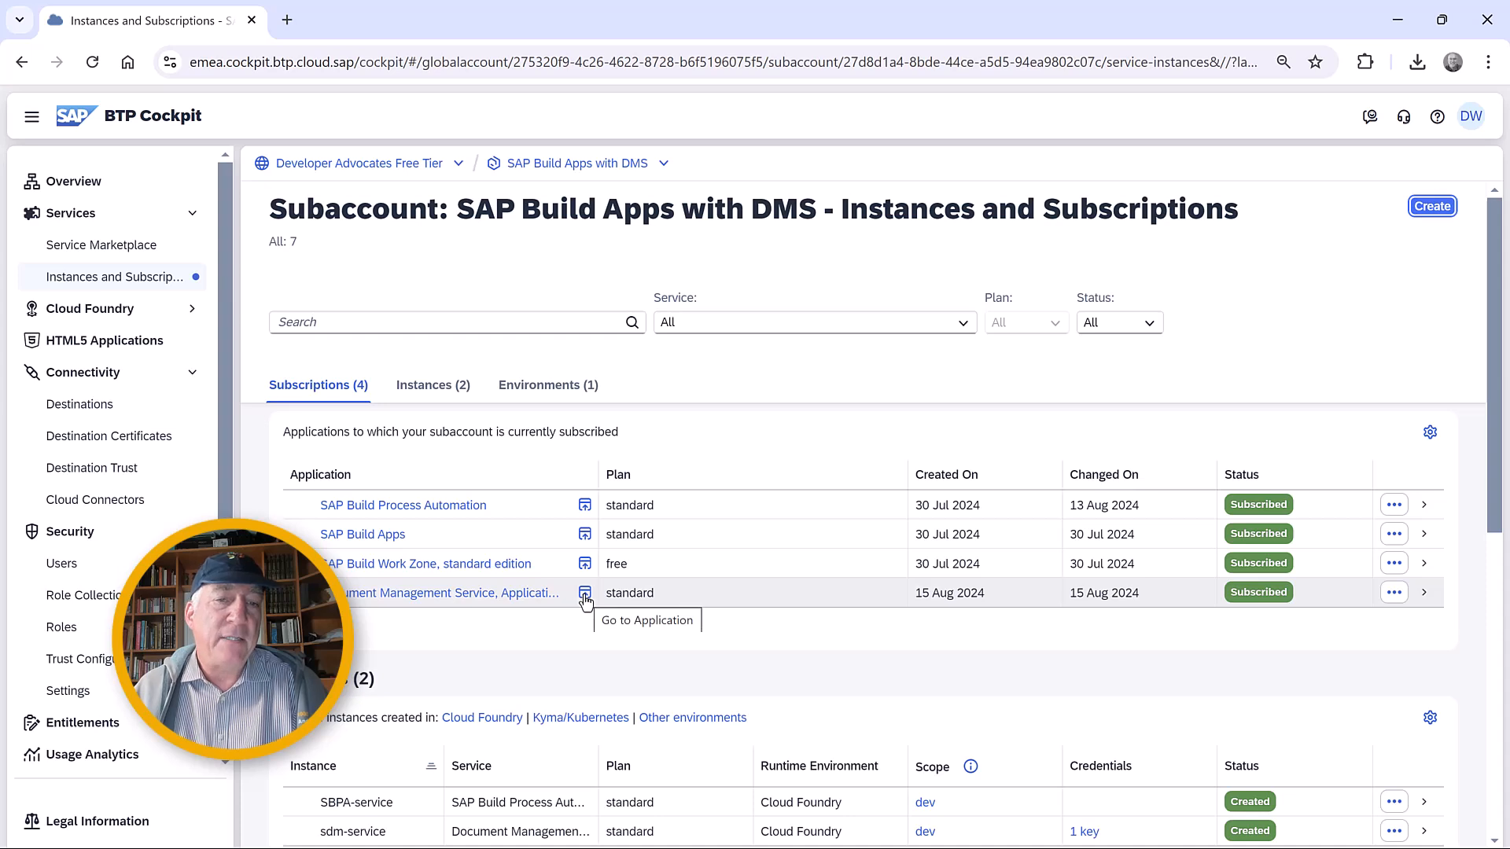
left_click(585, 599)
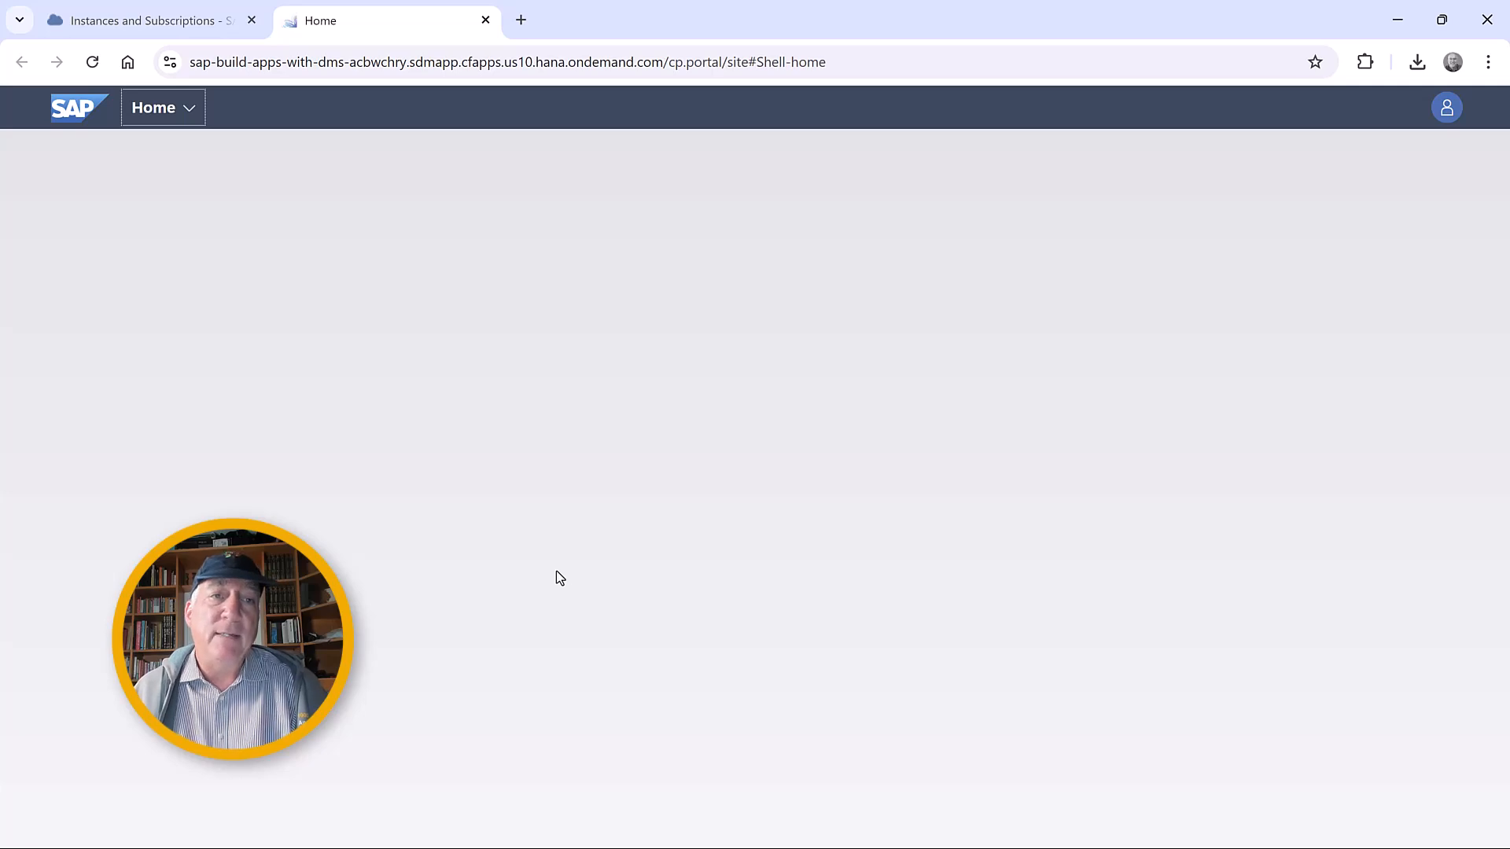
Return to the BTP Cockpit, open DocumentManagement-RoleCollection for editing and widen its details area.
left_click(174, 20)
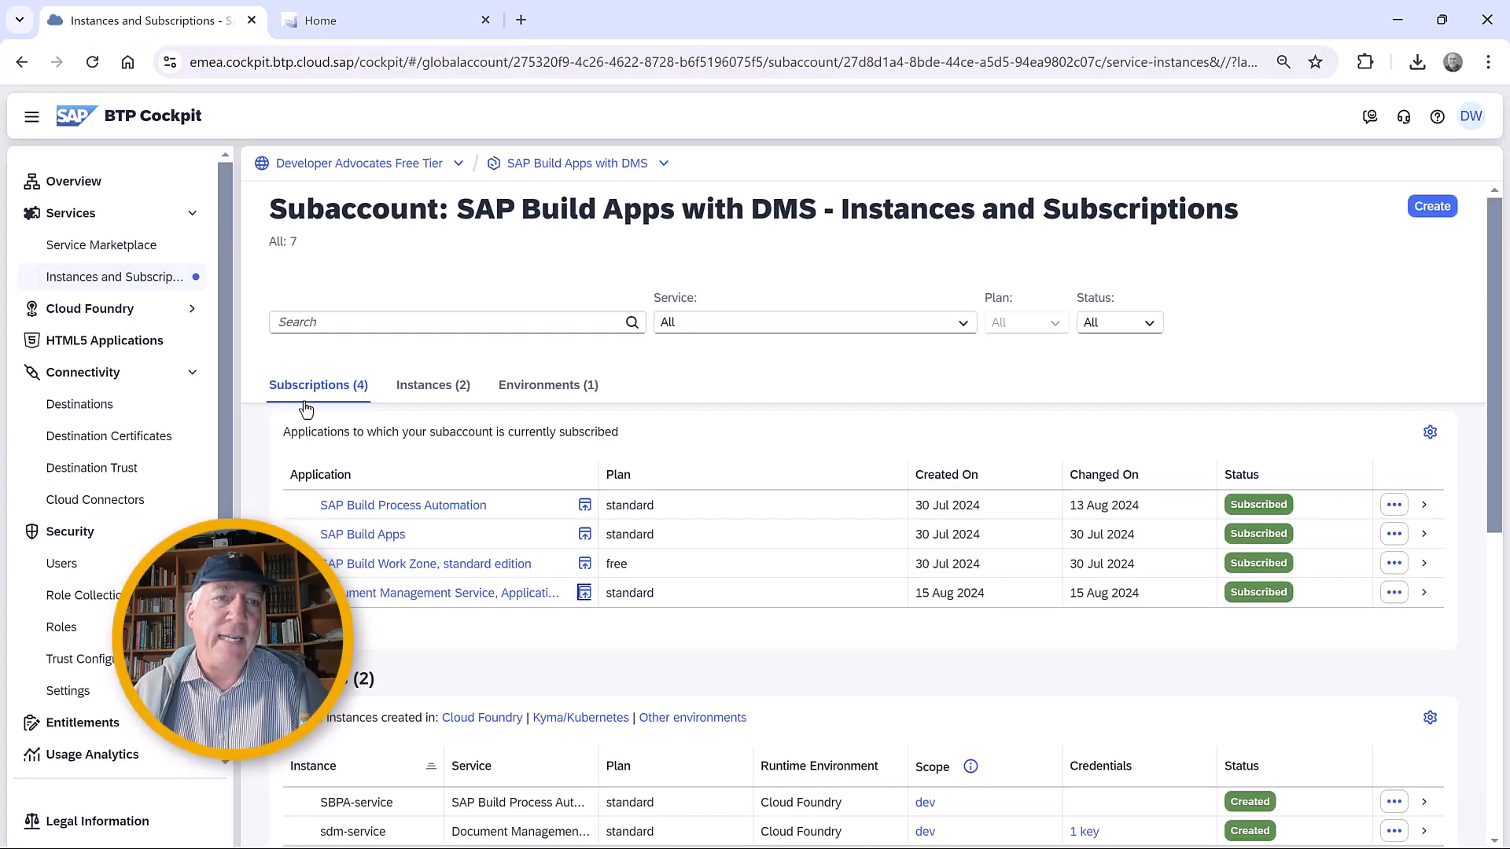
left_click(111, 596)
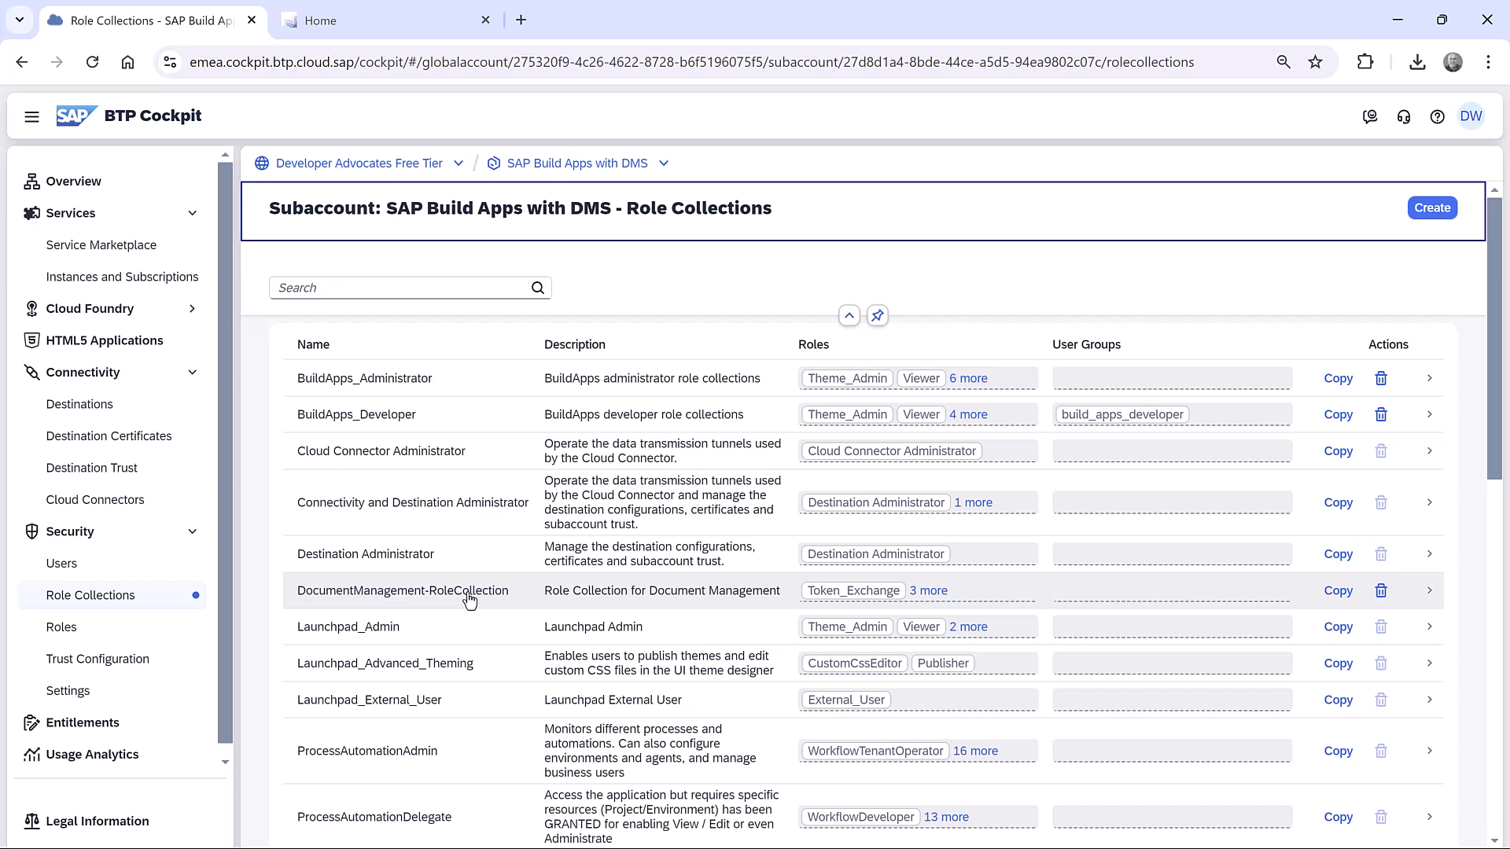
left_click(452, 600)
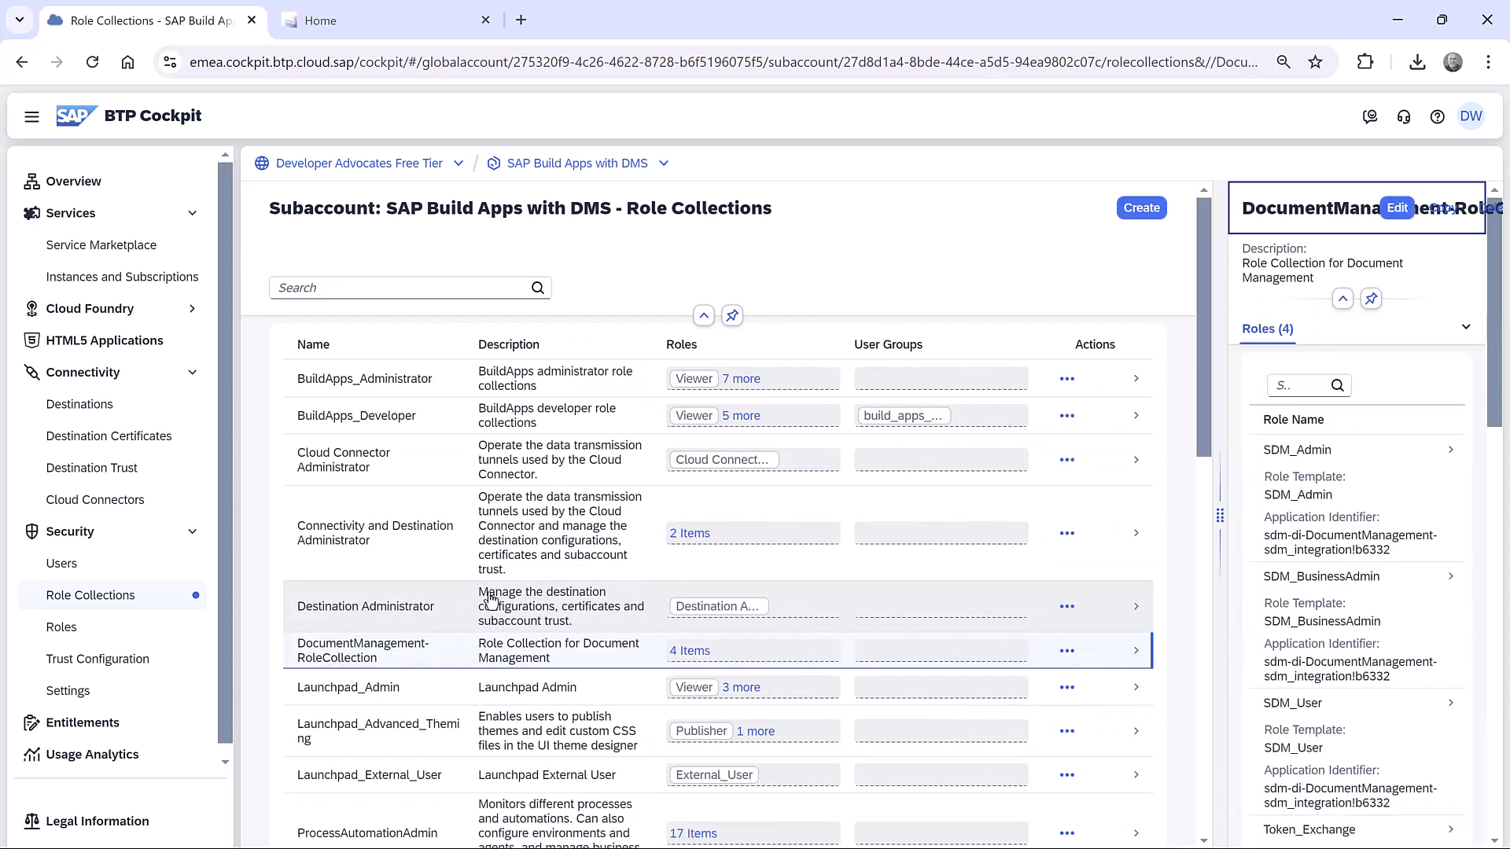
left_click(1398, 211)
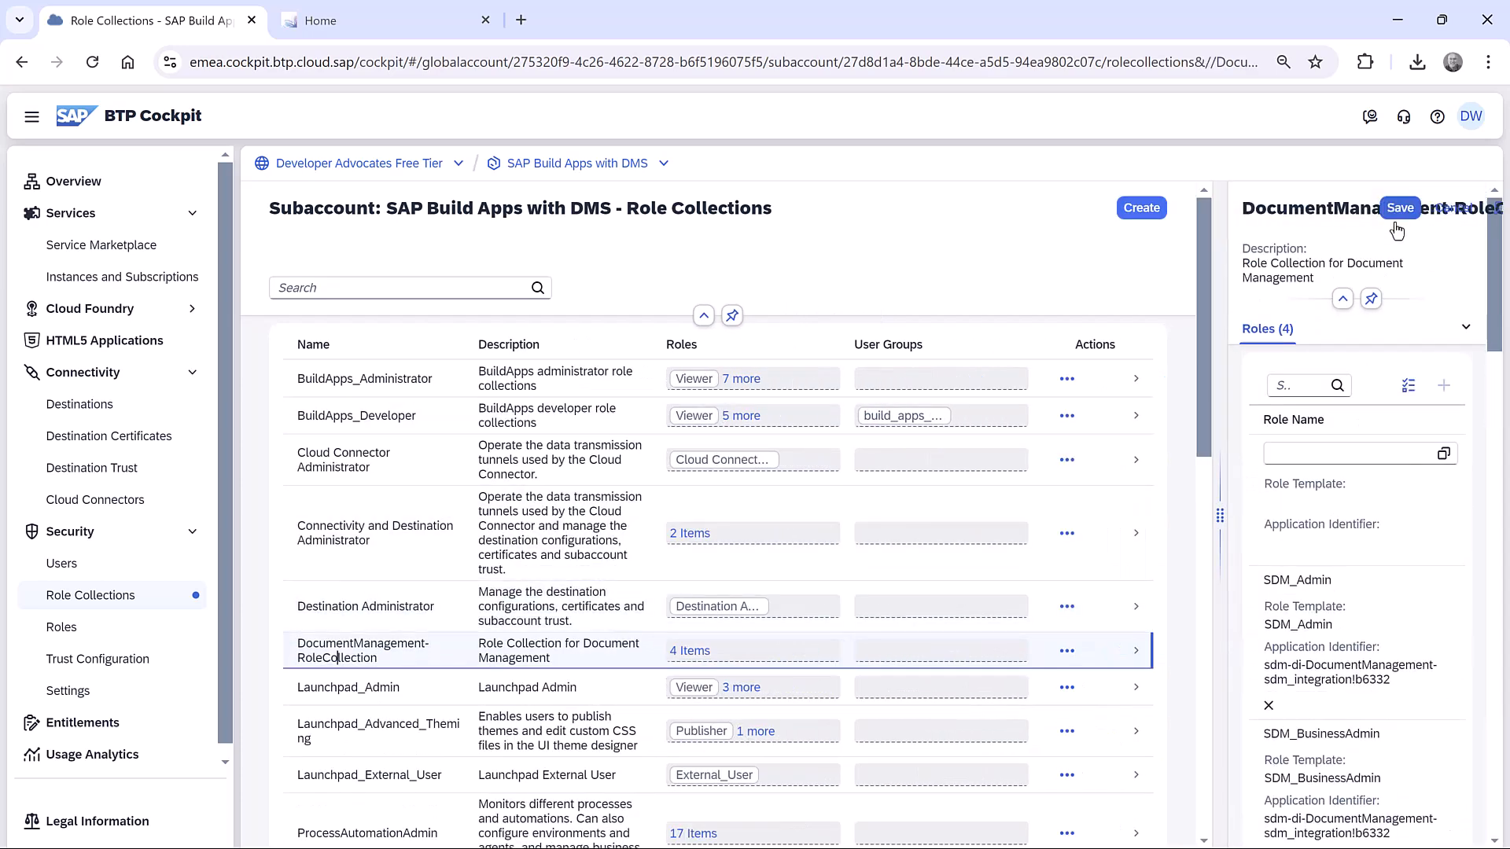
left_click_drag(961, 504, 735, 488)
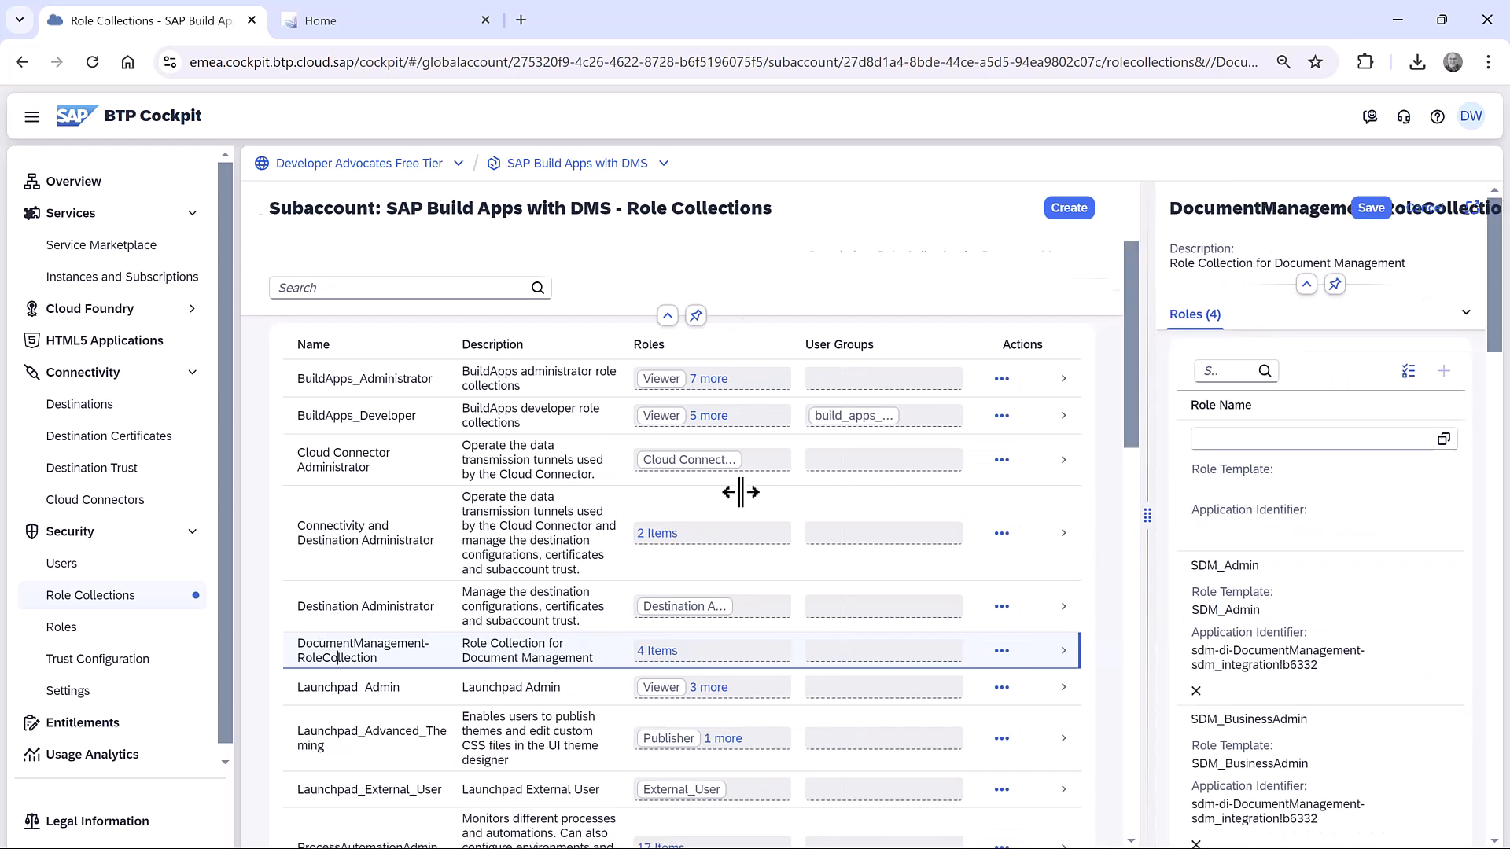
Add the SDMWeb_Admin role of sdm-DocumentManagement-sdm_application!t6332 to the role collection and save it.
left_click(935, 427)
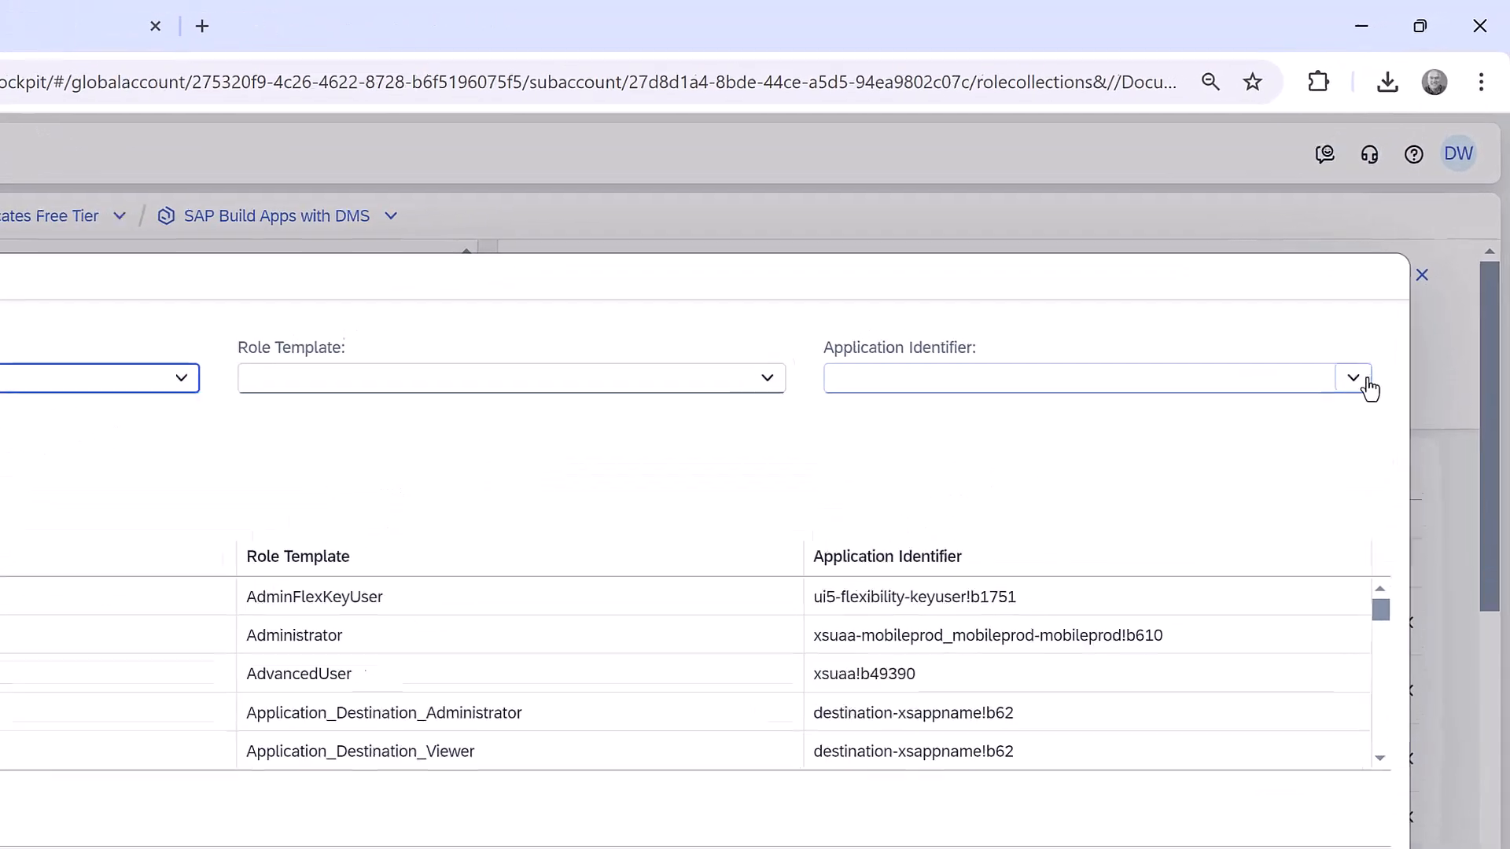
left_click(1390, 286)
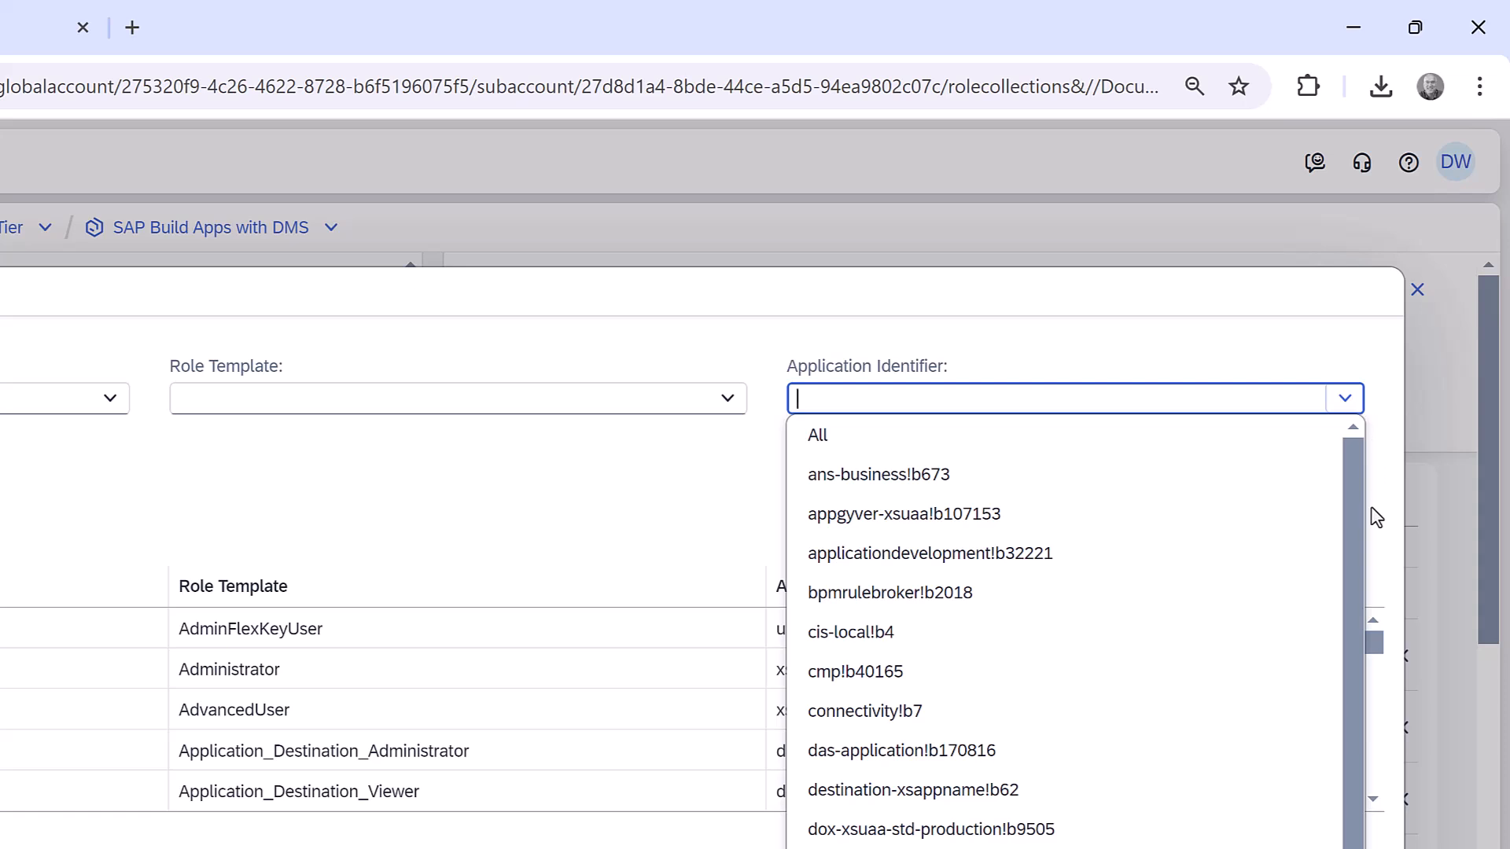
scroll(1364, 519, "down", 5)
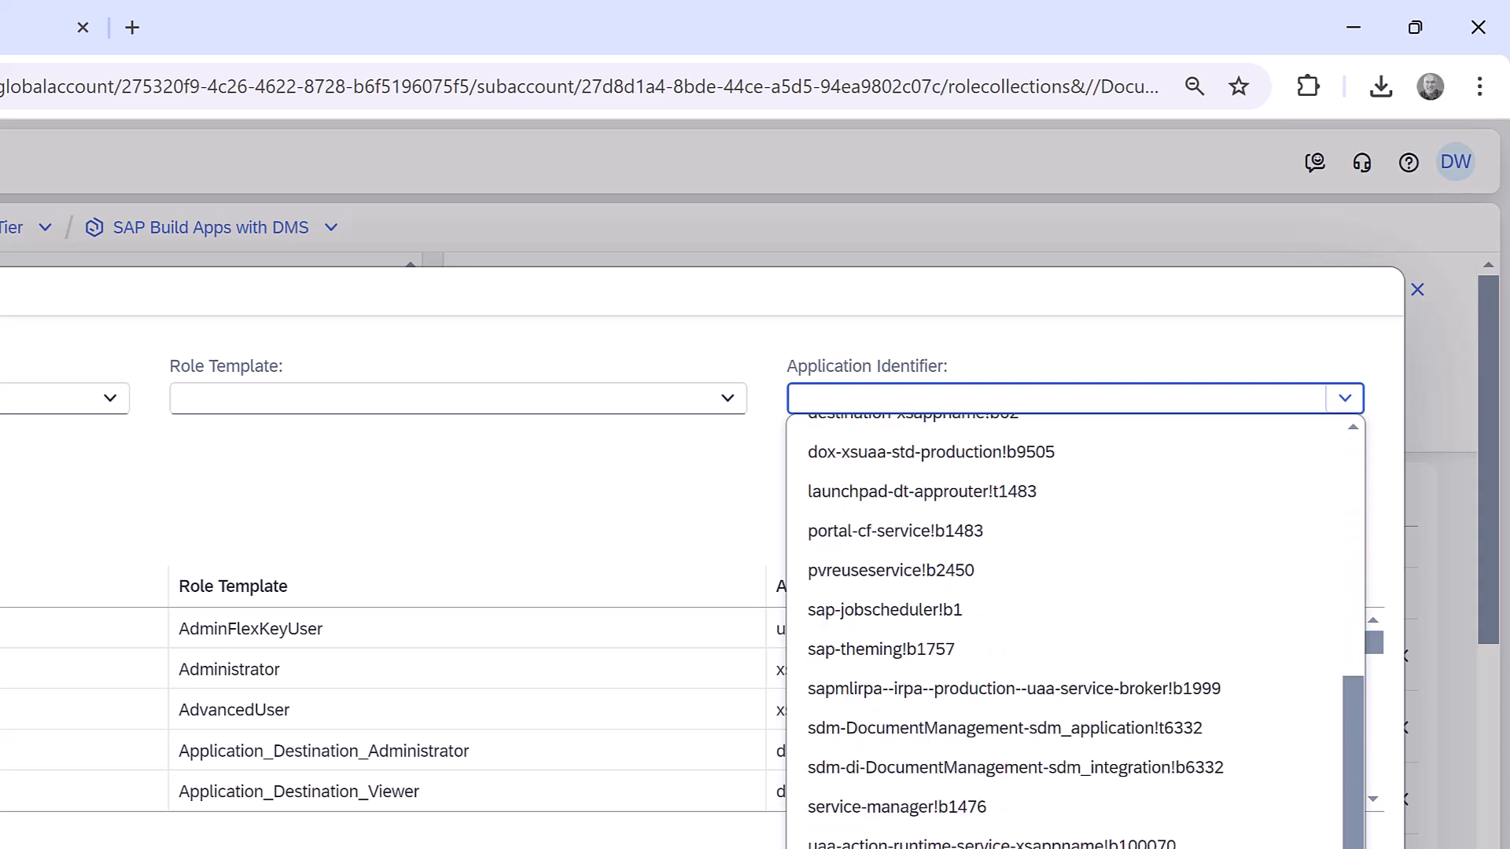
left_click(1287, 740)
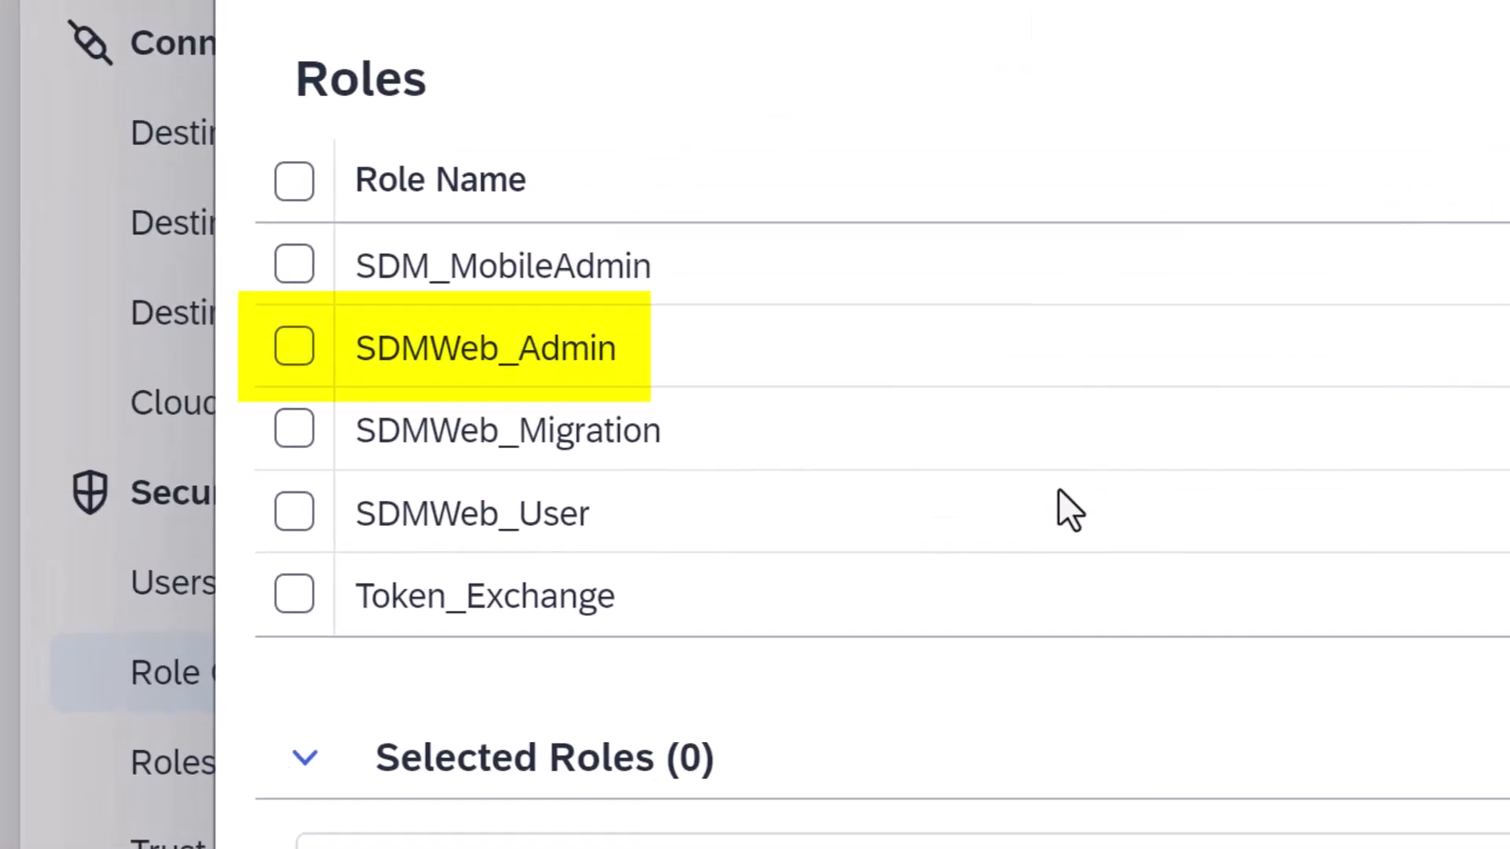
left_click(294, 347)
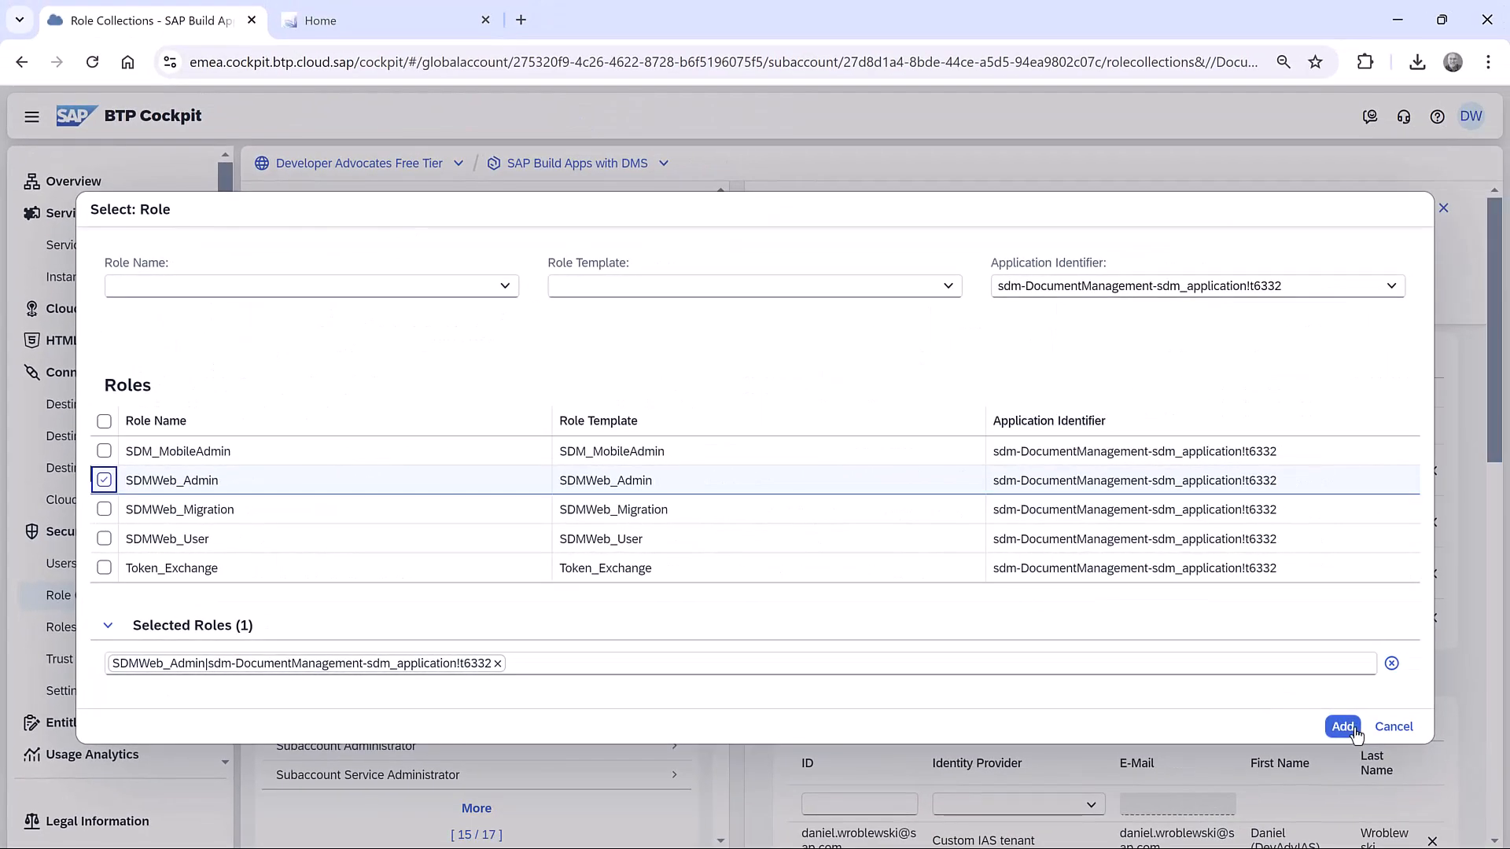
left_click(1341, 724)
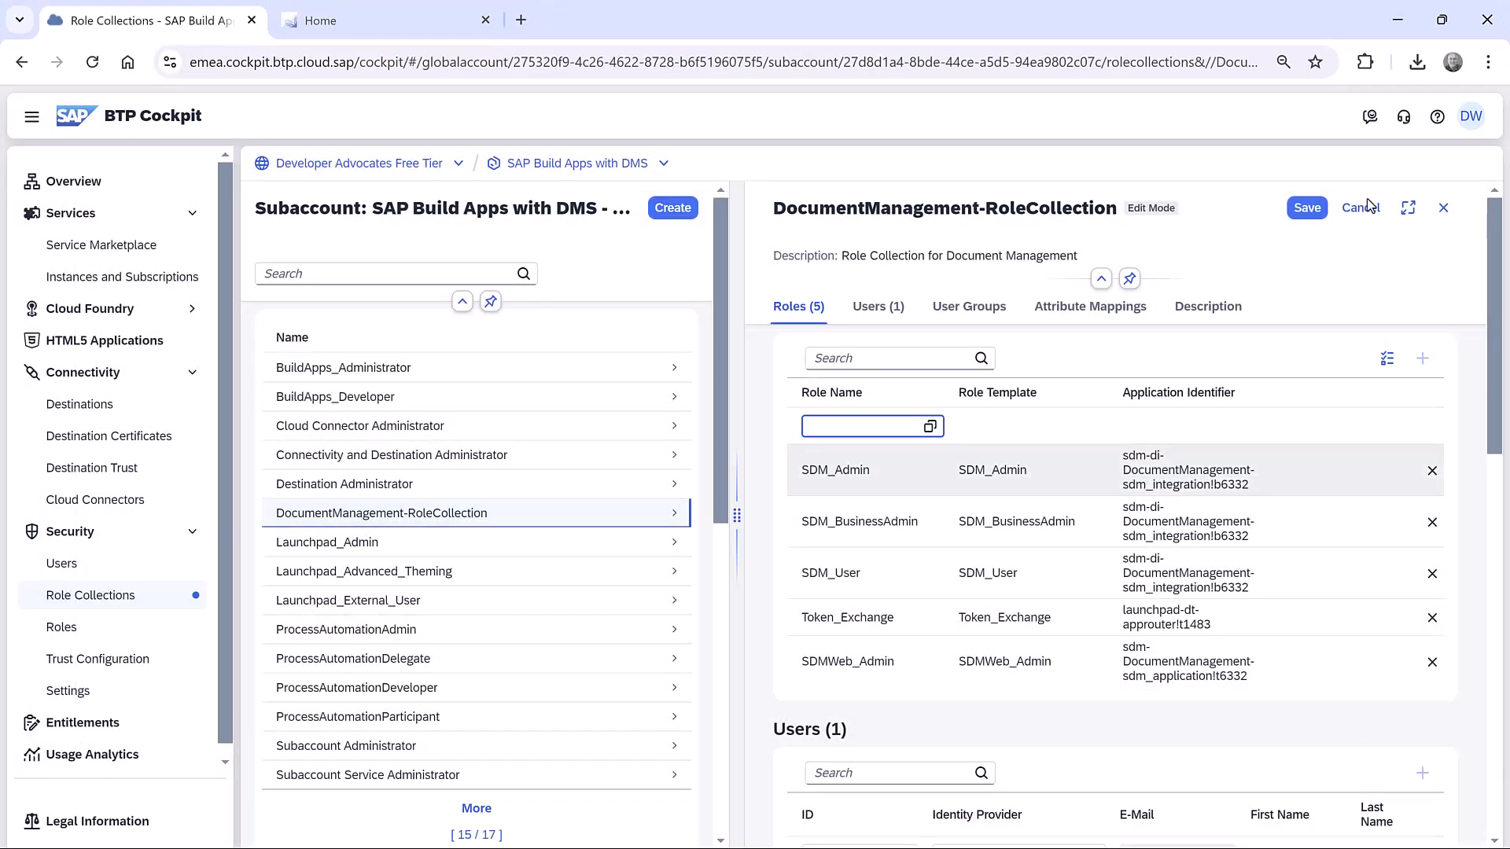
left_click(1306, 207)
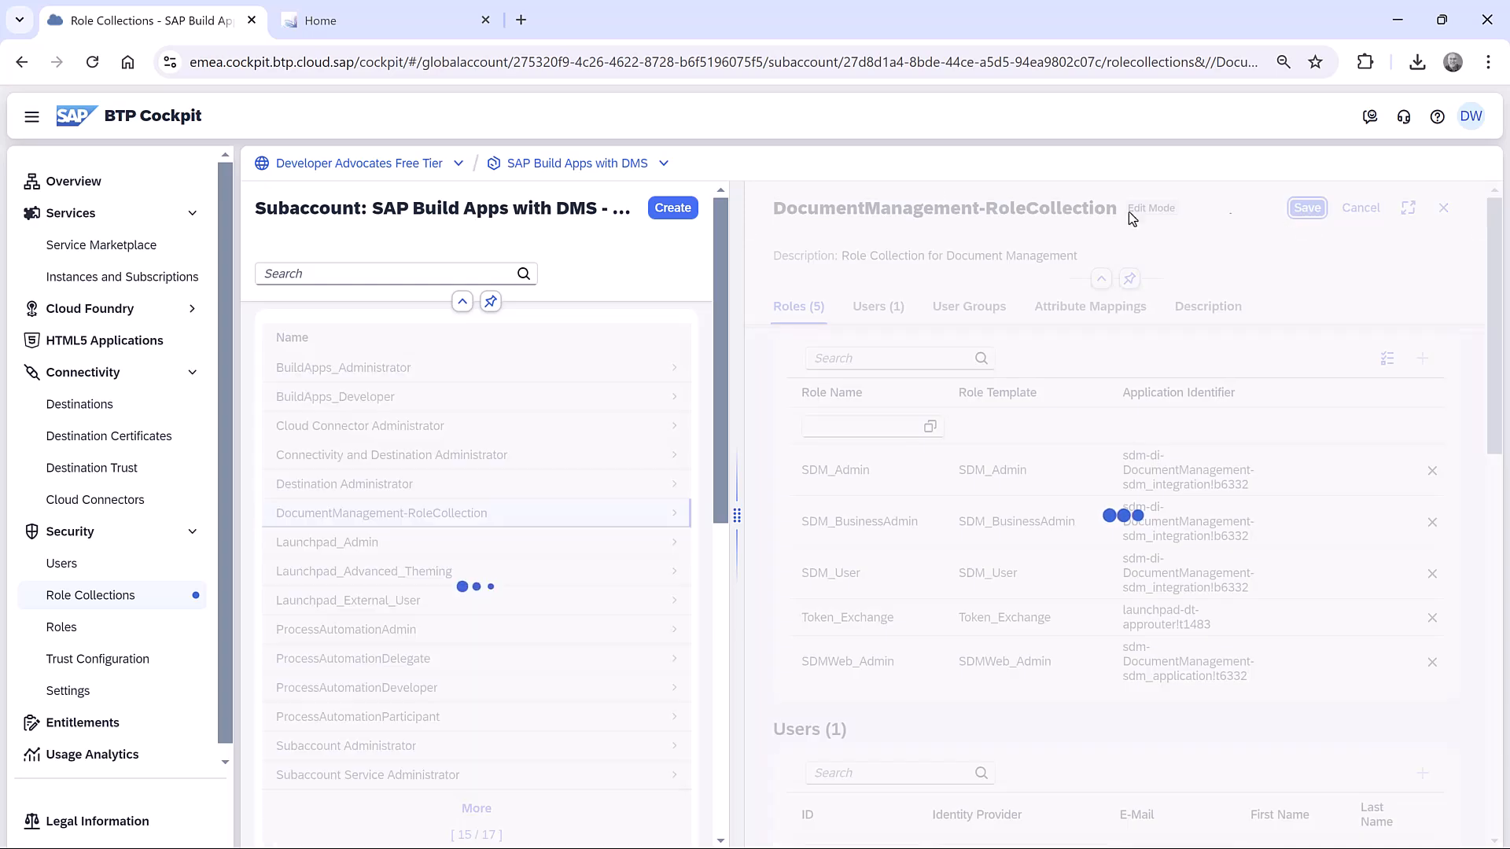
Sign out of the Document Management application and sign in again with the prefilled credentials.
left_click(354, 17)
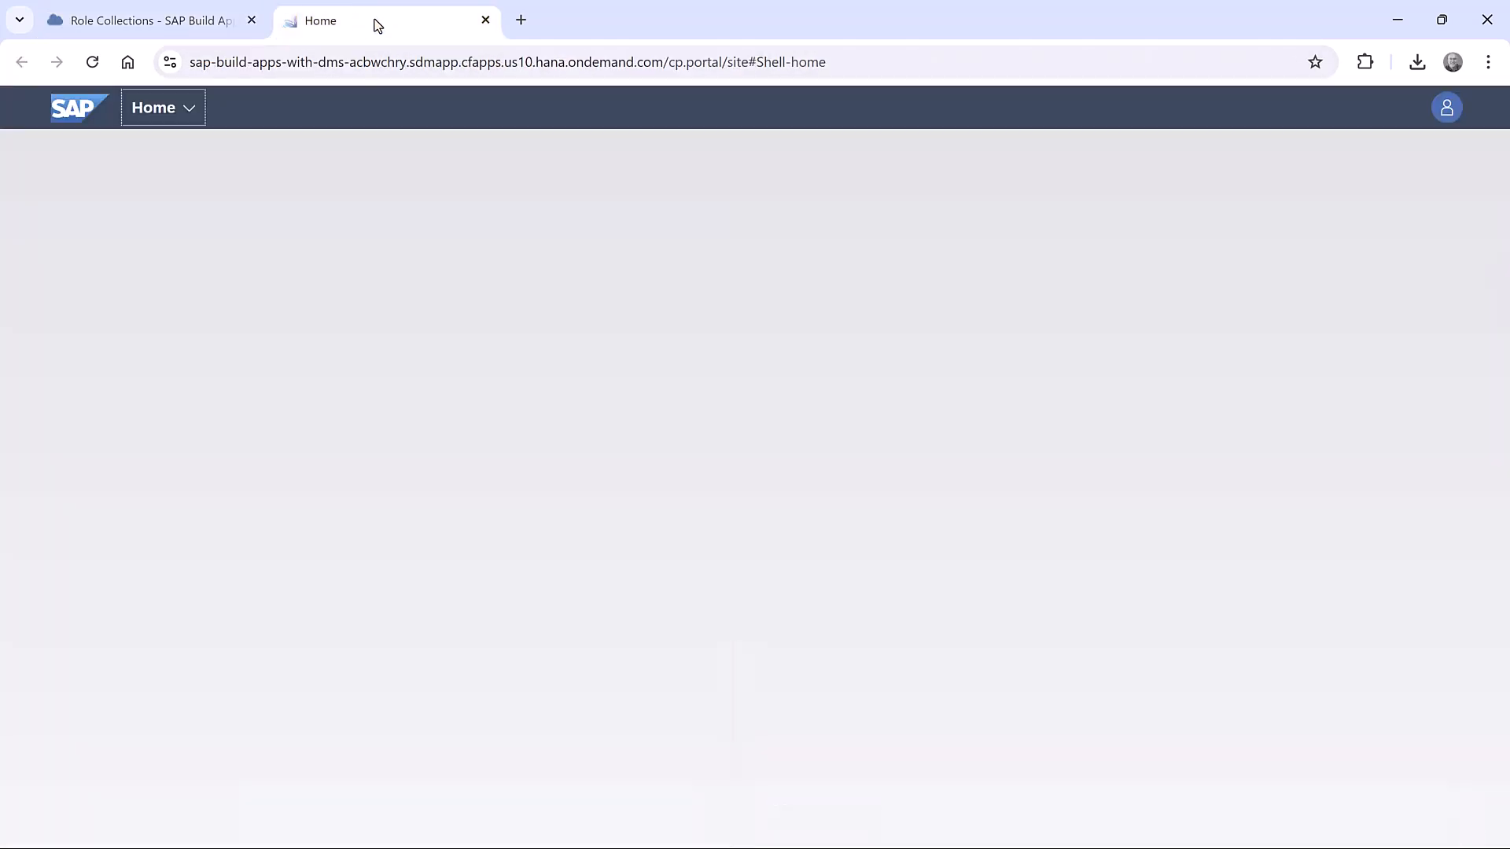
left_click(1445, 110)
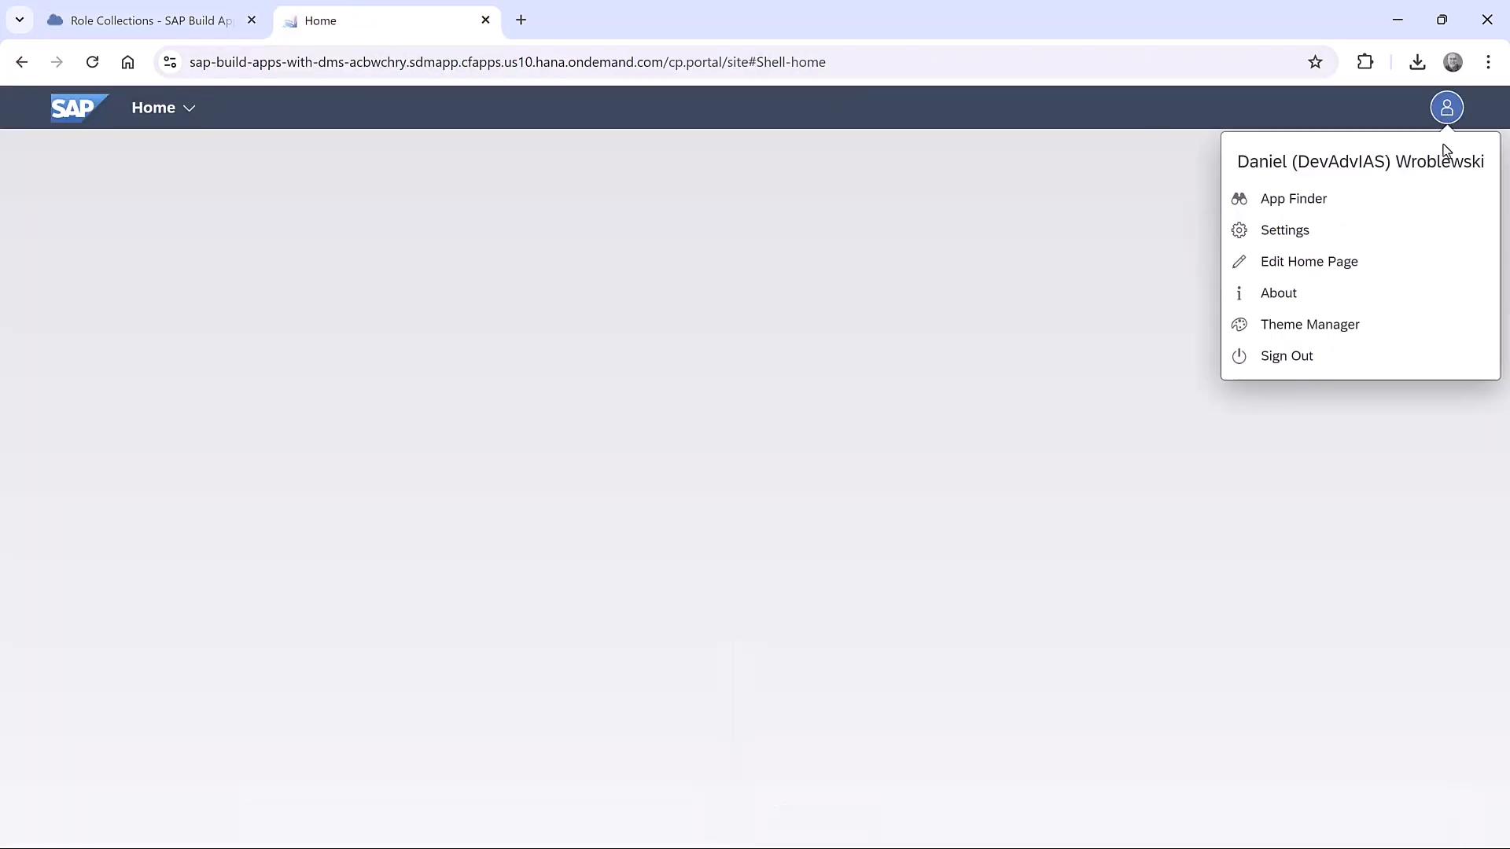
left_click(1362, 356)
left_click(802, 511)
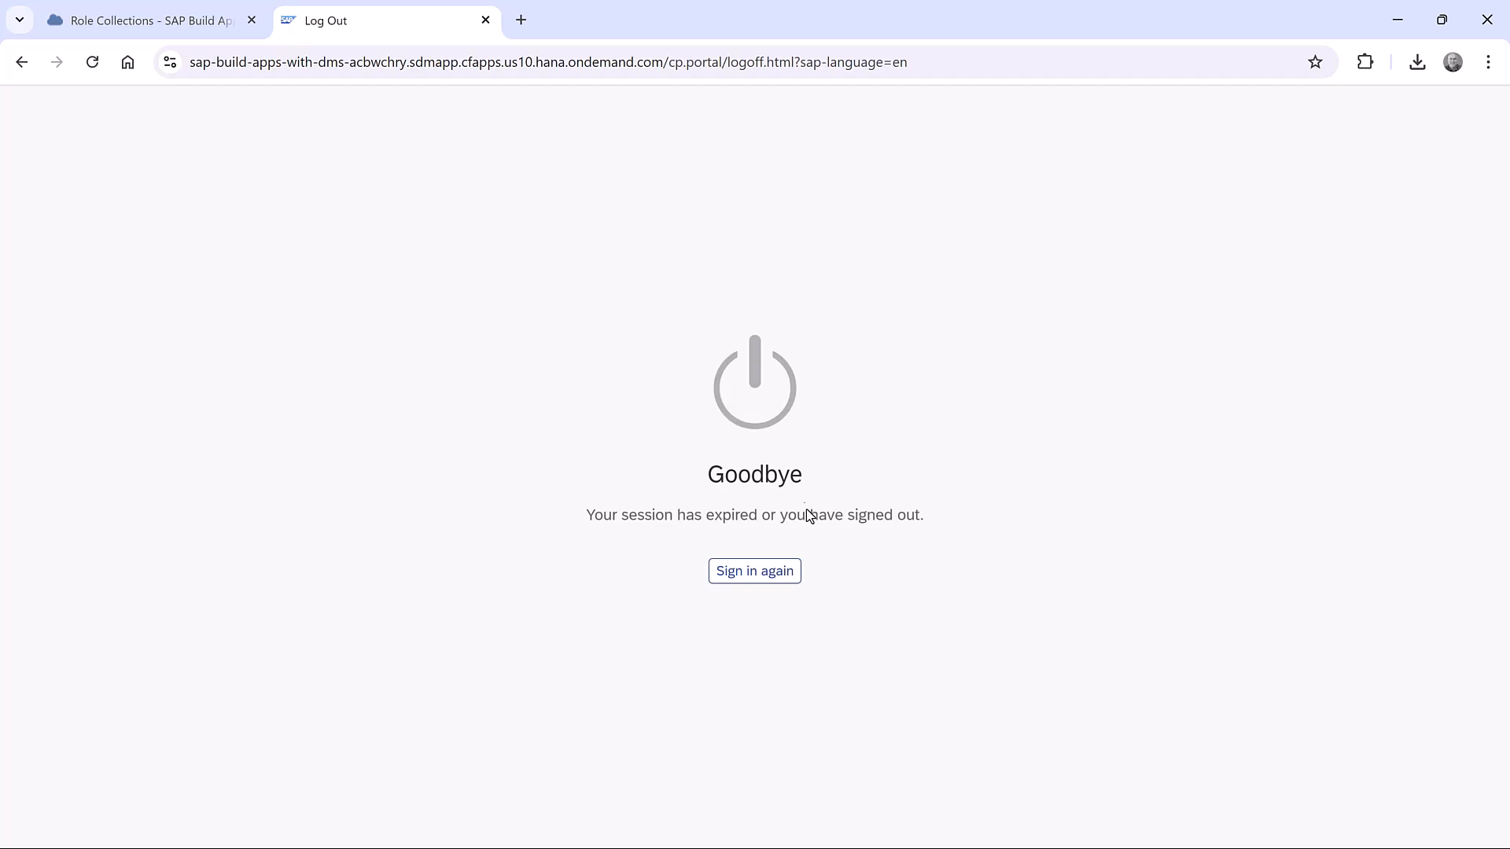
left_click(778, 573)
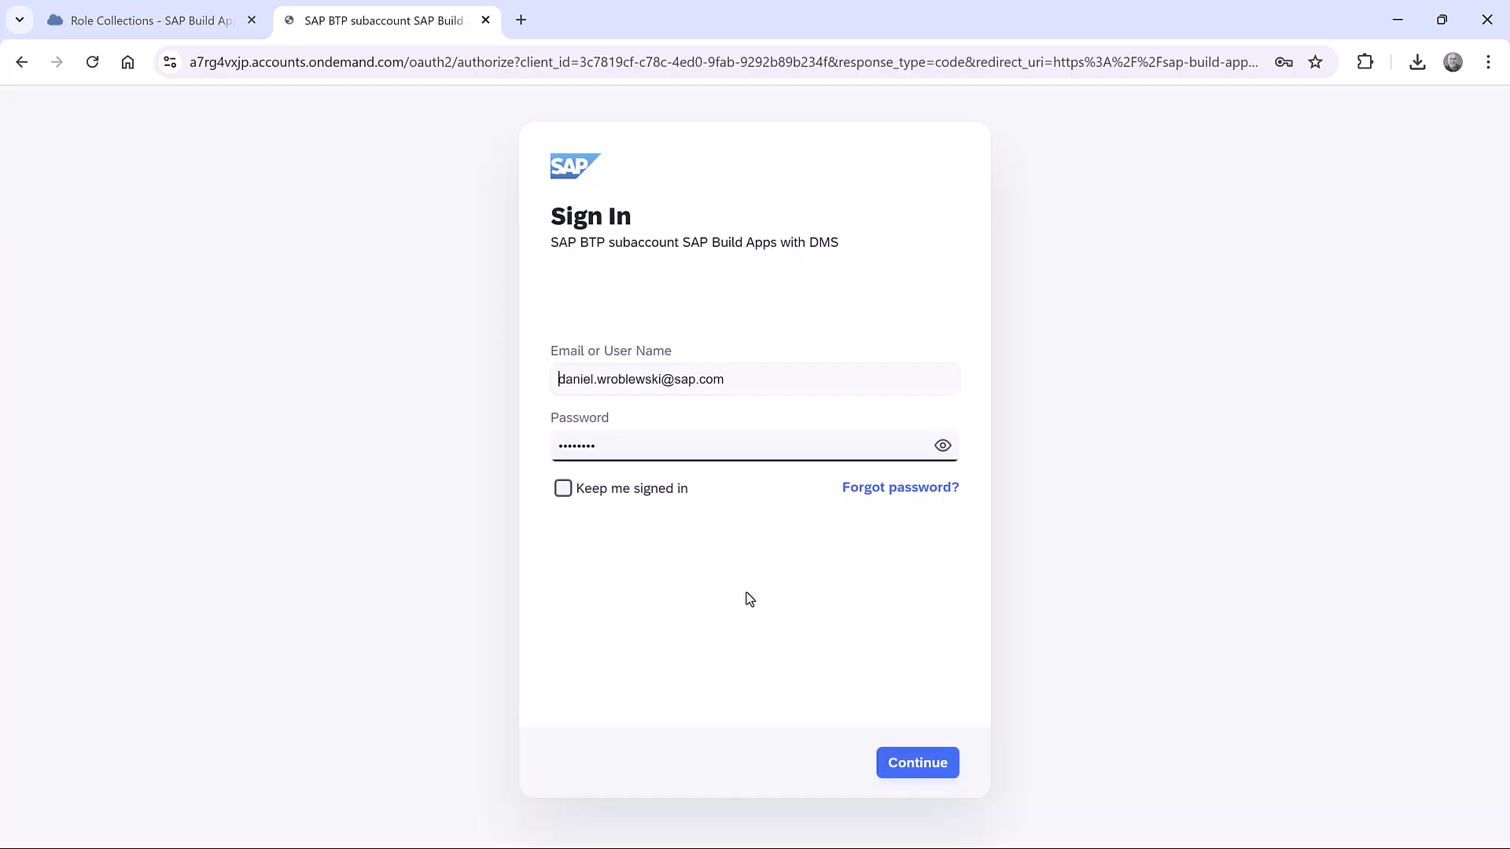
left_click(916, 766)
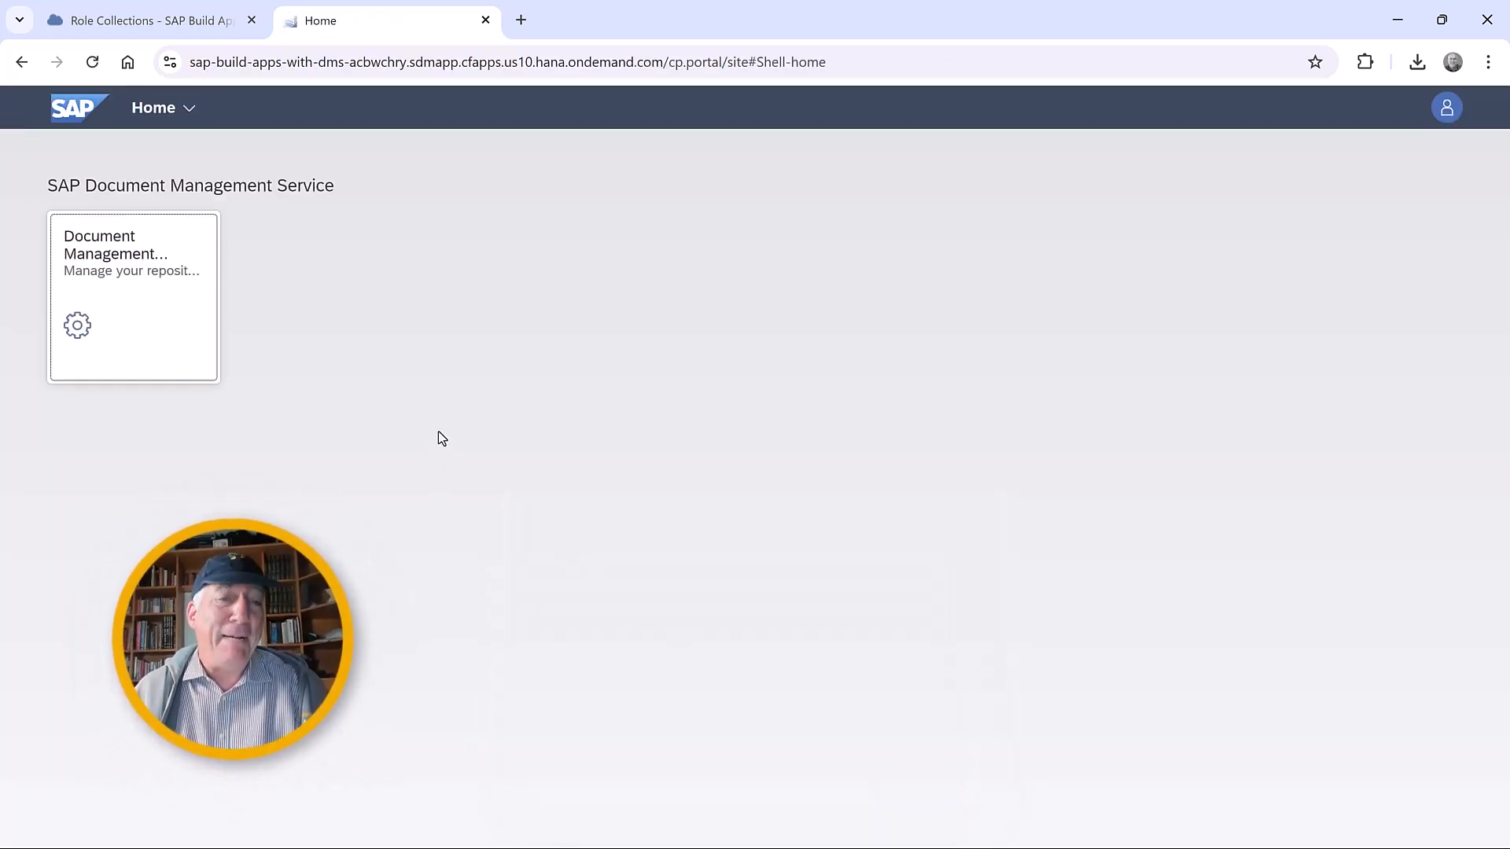
Add an internal repository with the display name "MyDocs (from GUI)" in the Document Management Service admin app.
left_click(150, 288)
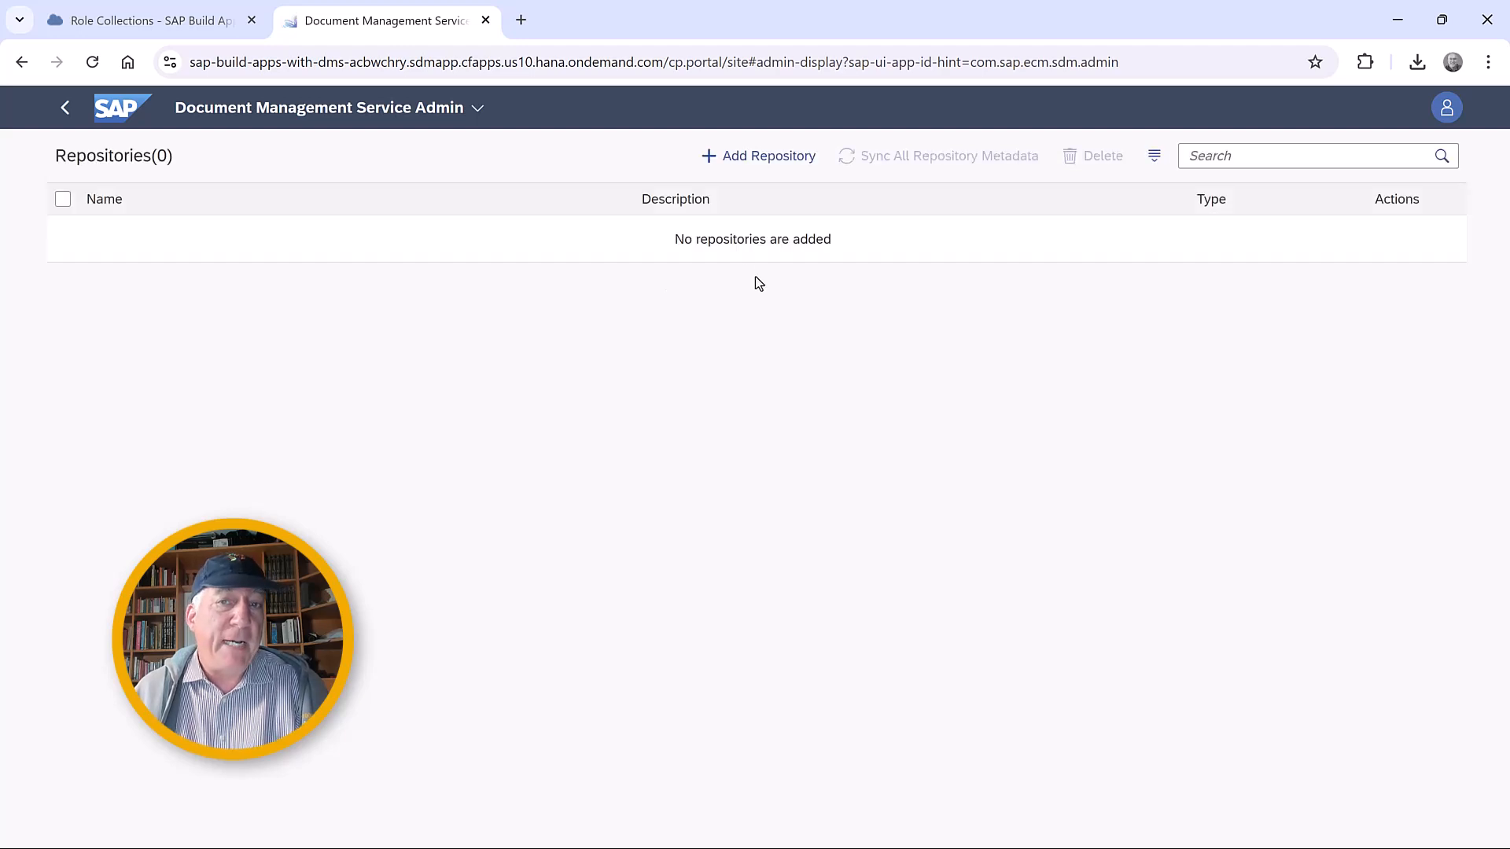
left_click(781, 157)
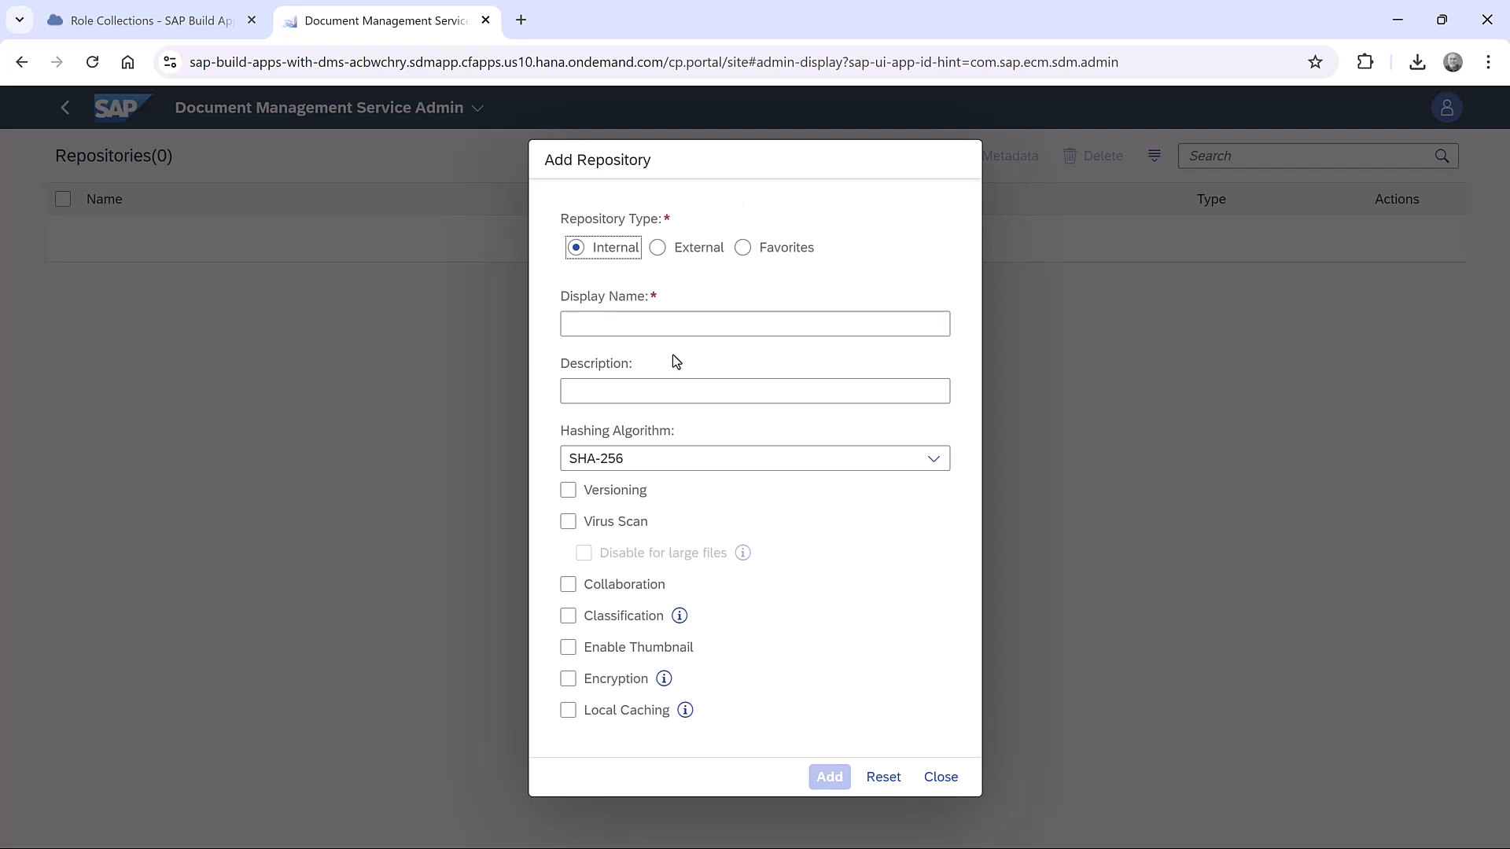
left_click(704, 321)
type("M")
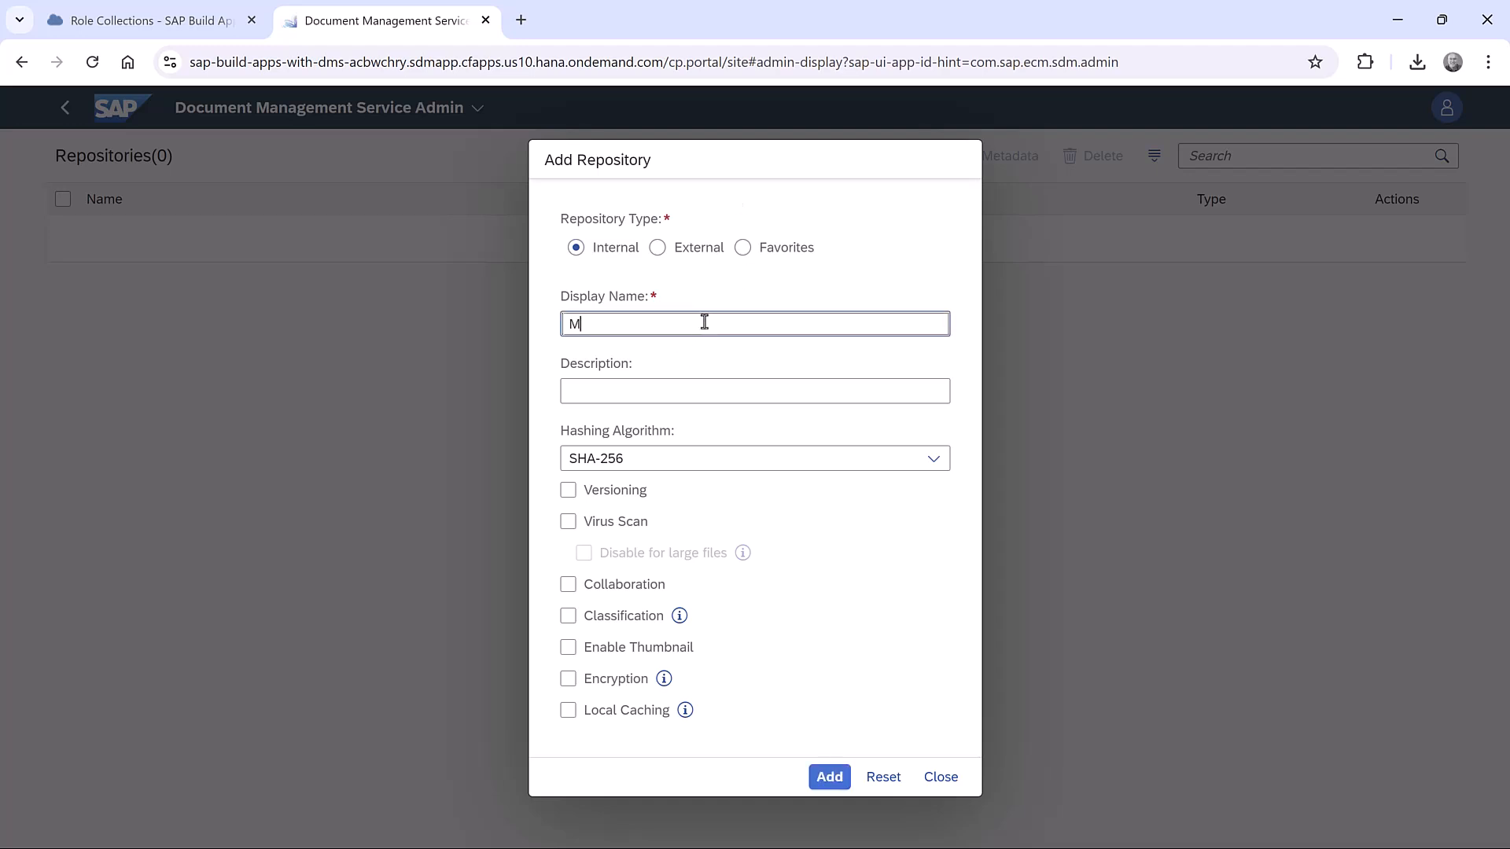
type("yDocs (from GUI")
left_click(829, 778)
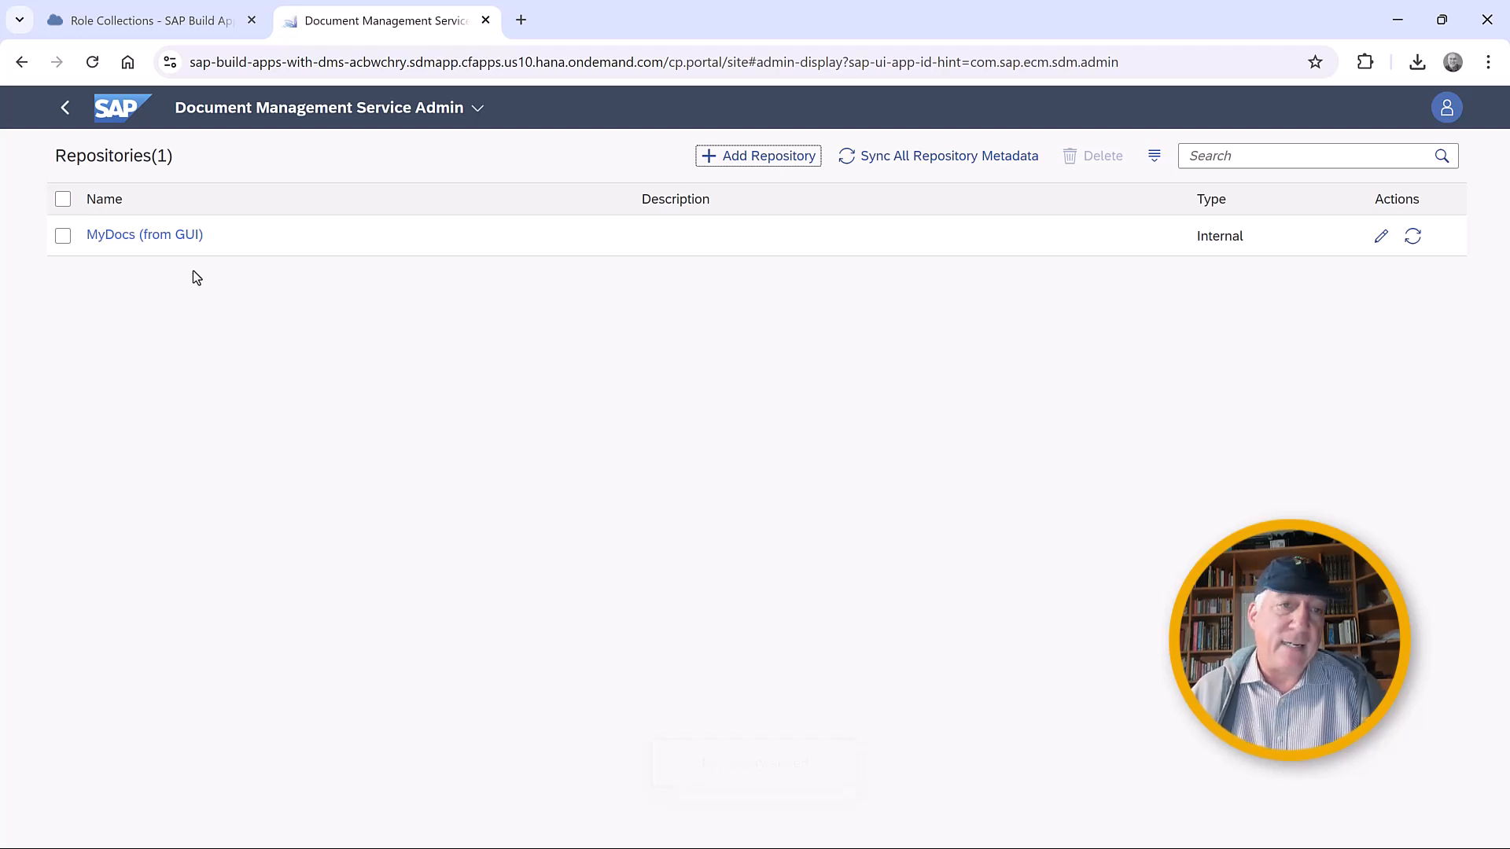
Try to open the MyDocs (from GUI) repository and return to the application's home page.
left_click(158, 236)
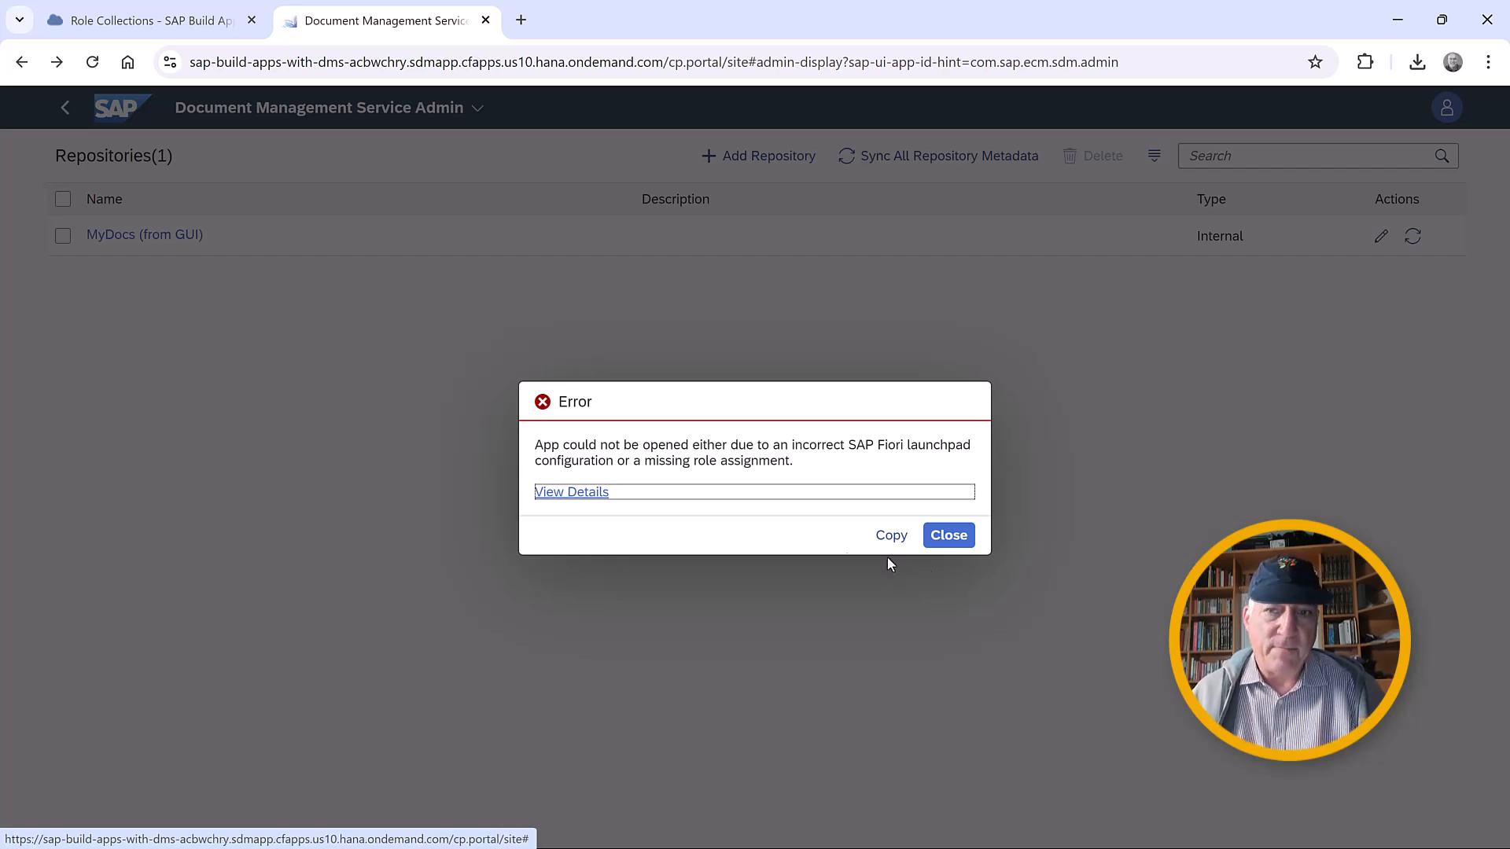
left_click(949, 535)
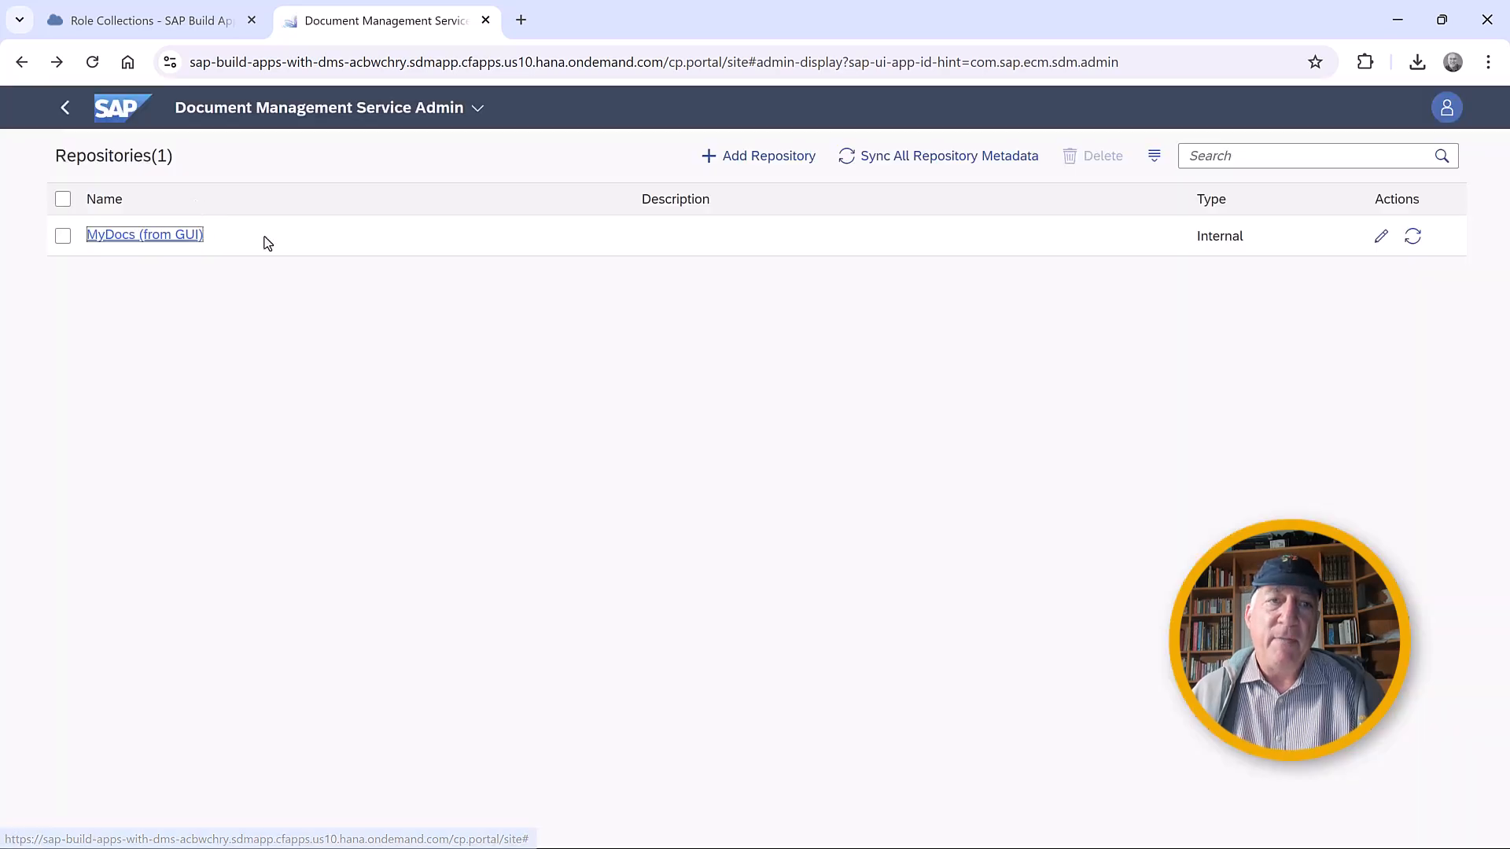
left_click(262, 110)
left_click(276, 234)
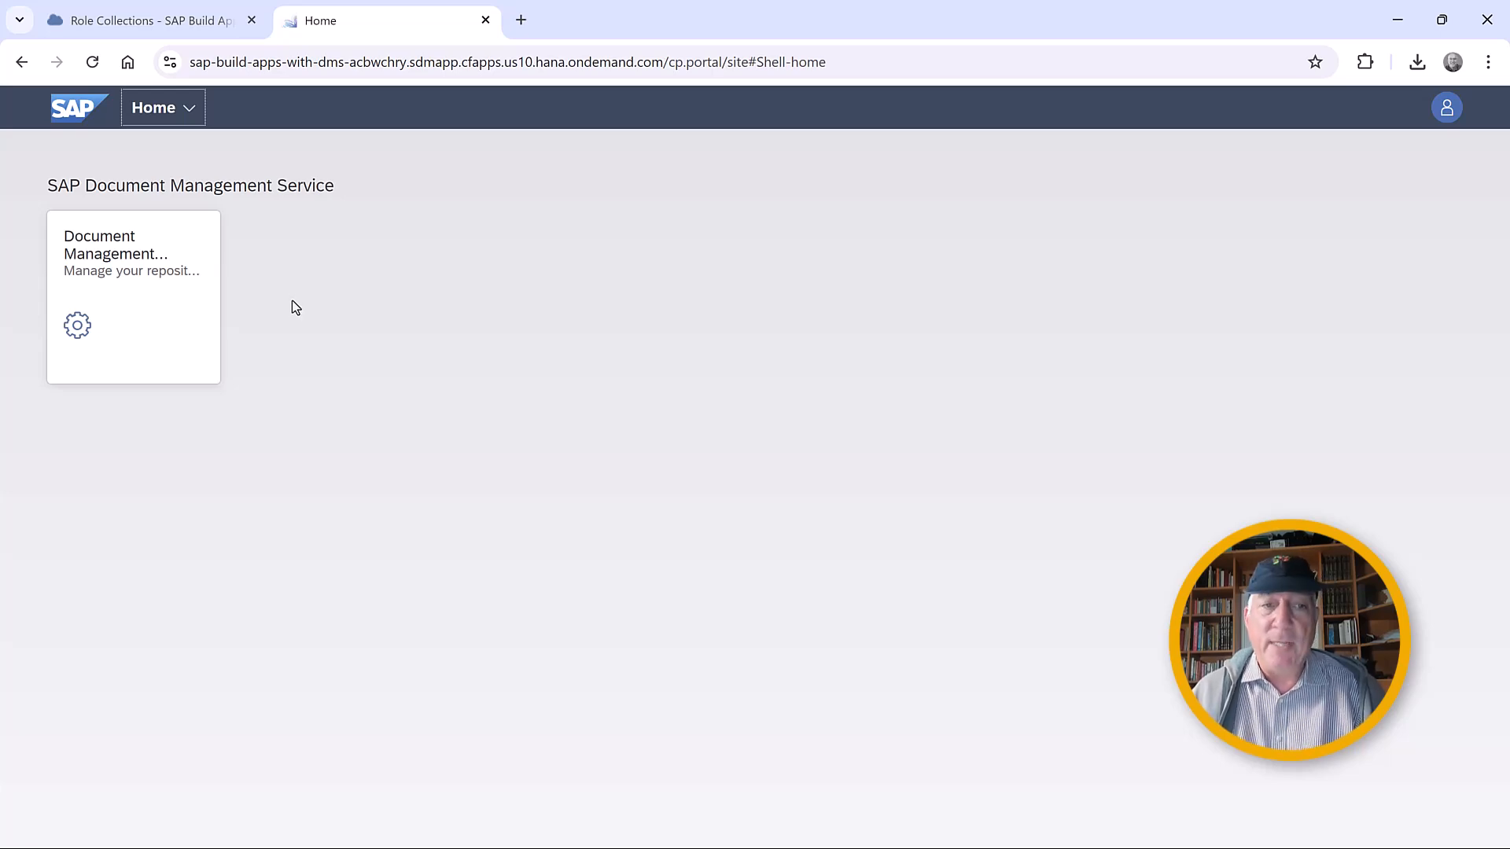
In the BTP Cockpit, add the SDMWeb_User role to DocumentManagement-RoleCollection and save it.
left_click(145, 16)
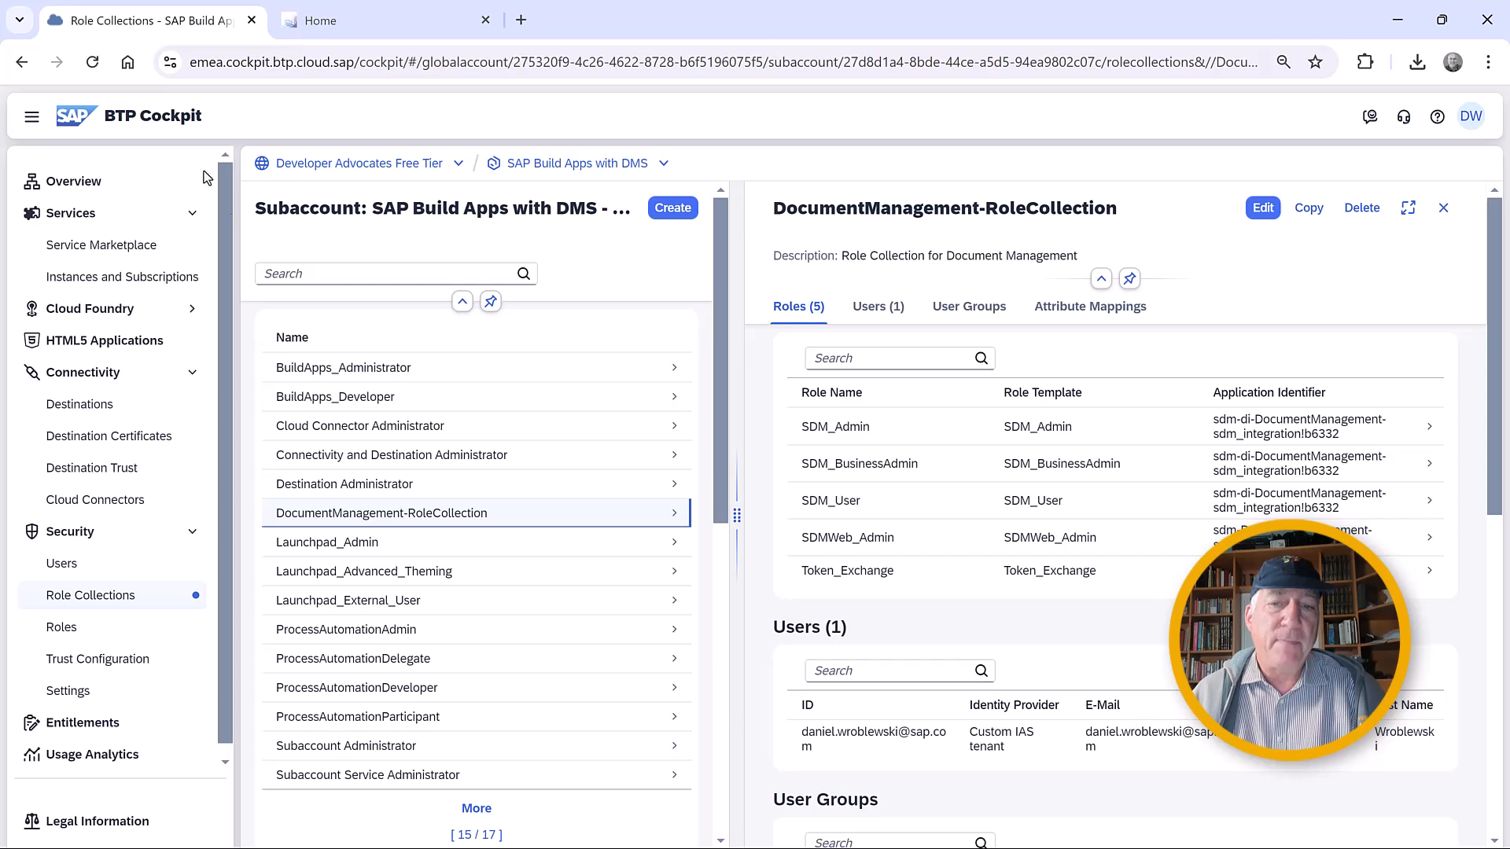
left_click(1264, 209)
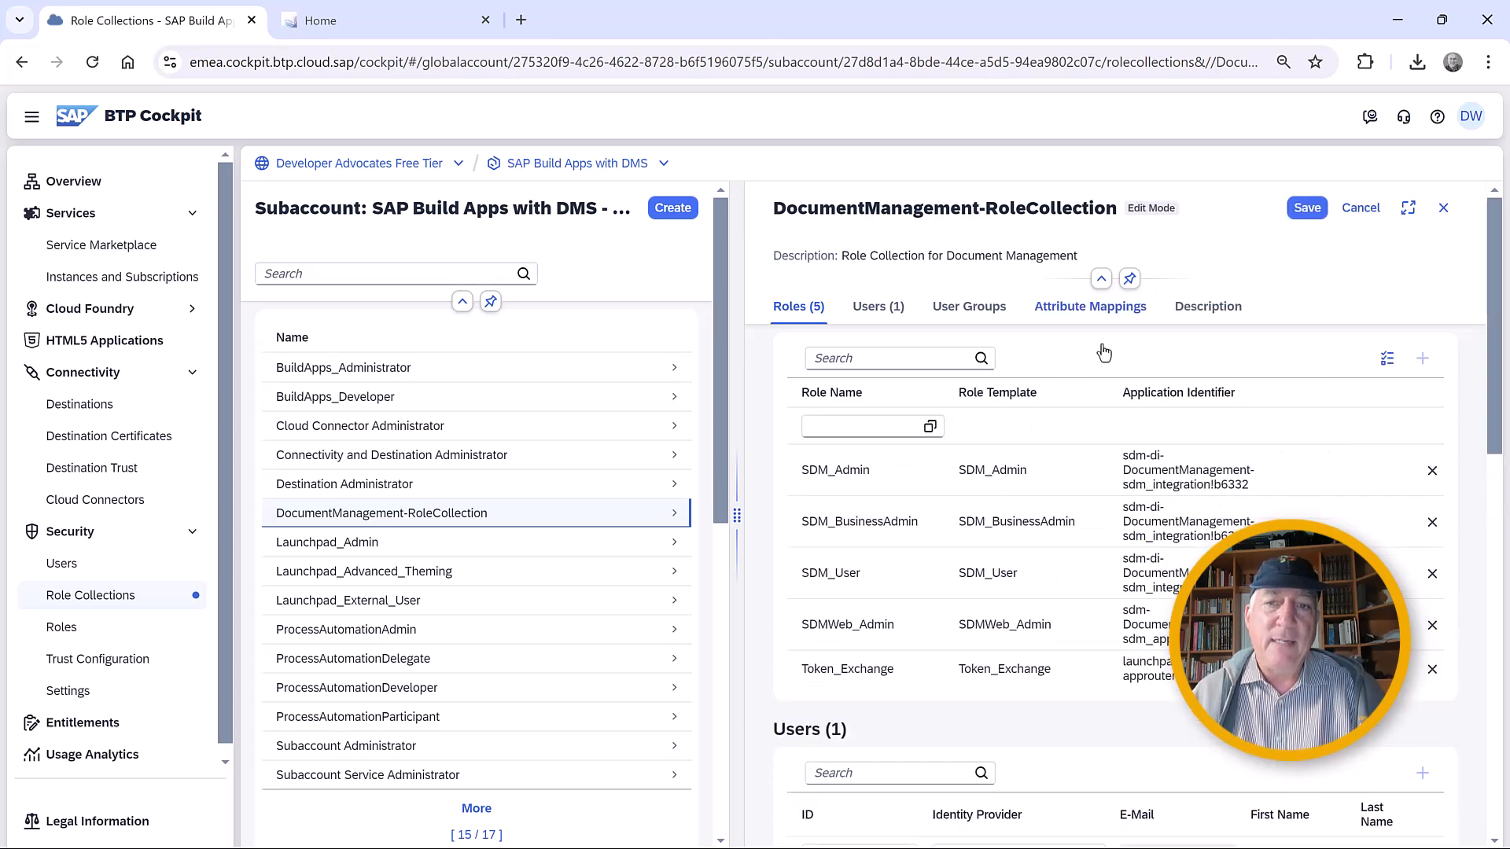
left_click(930, 427)
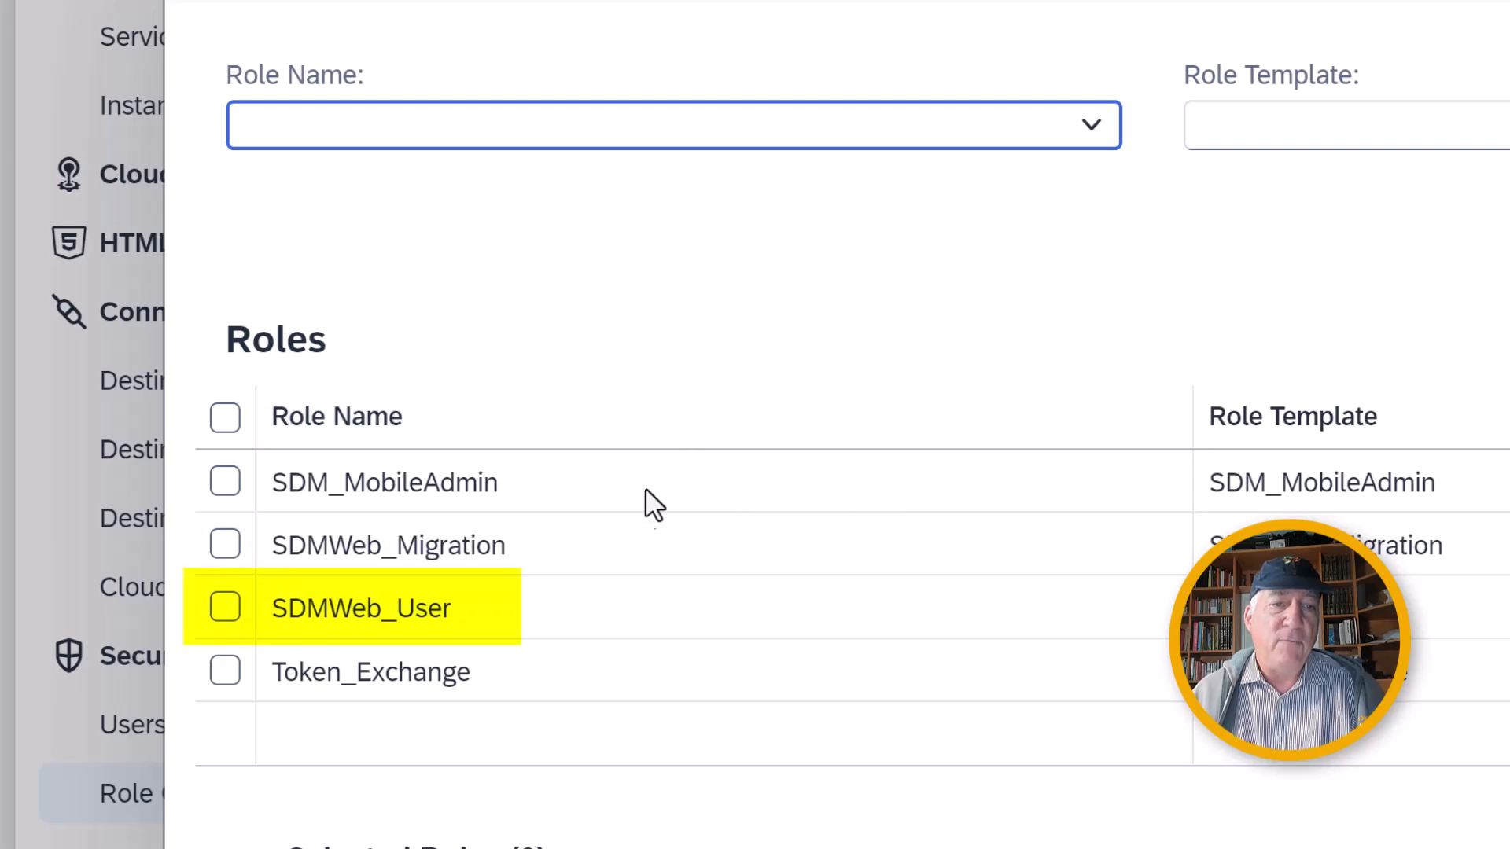
left_click(226, 609)
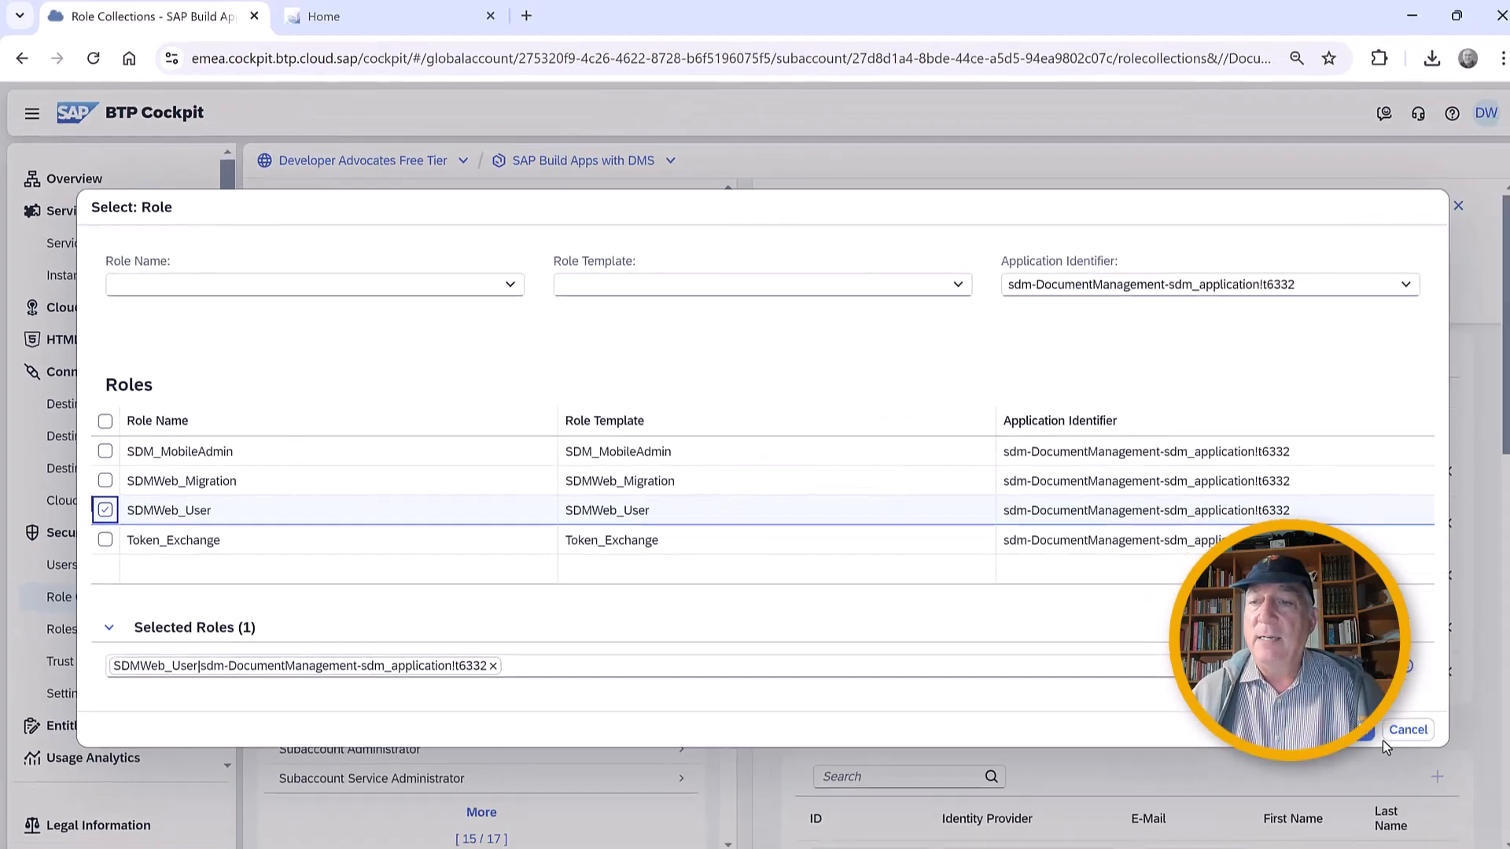
left_click(1382, 739)
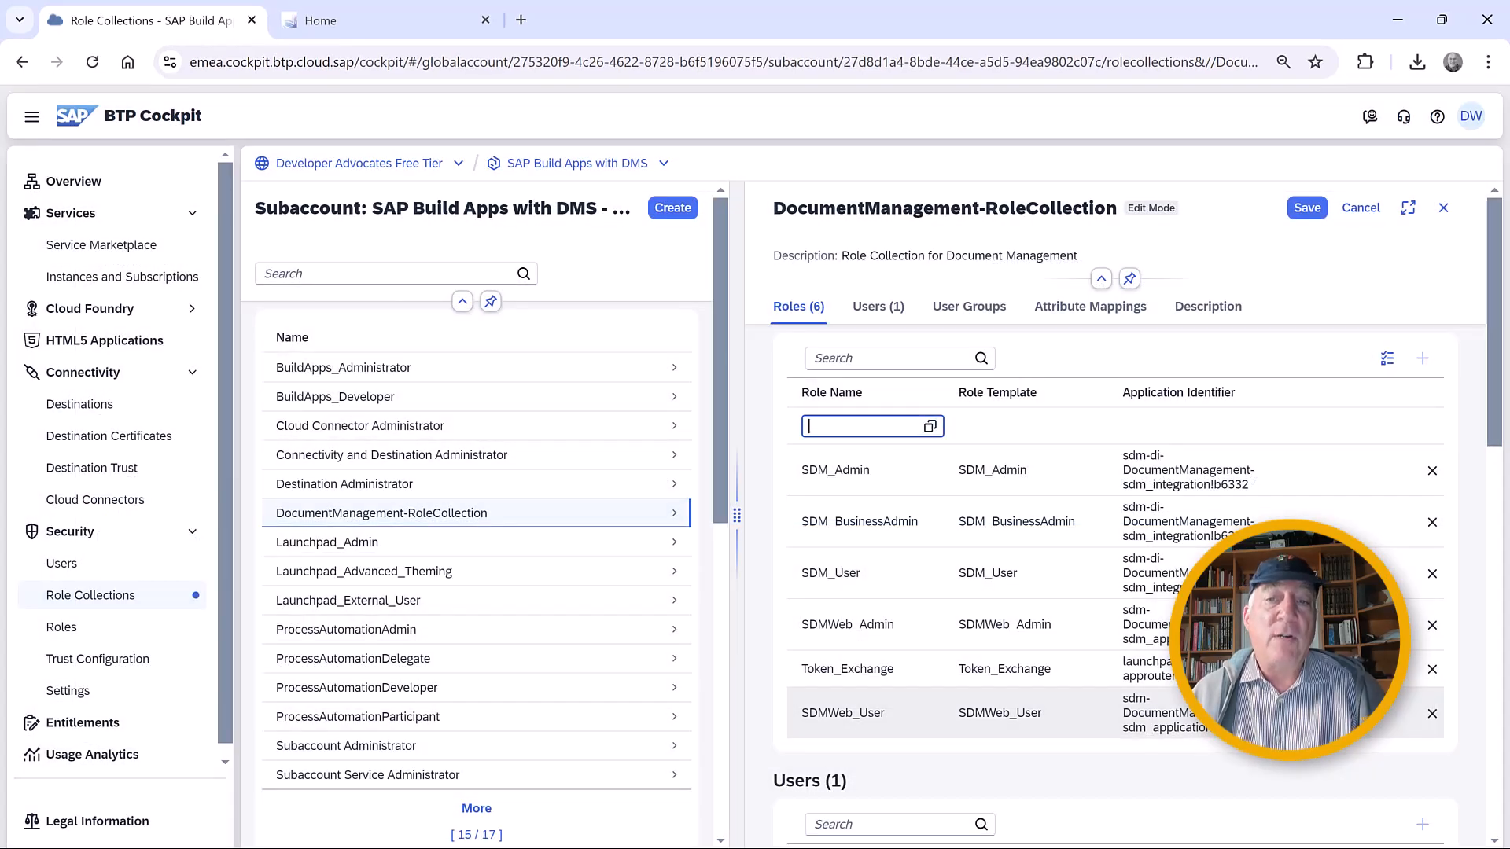
left_click(1309, 209)
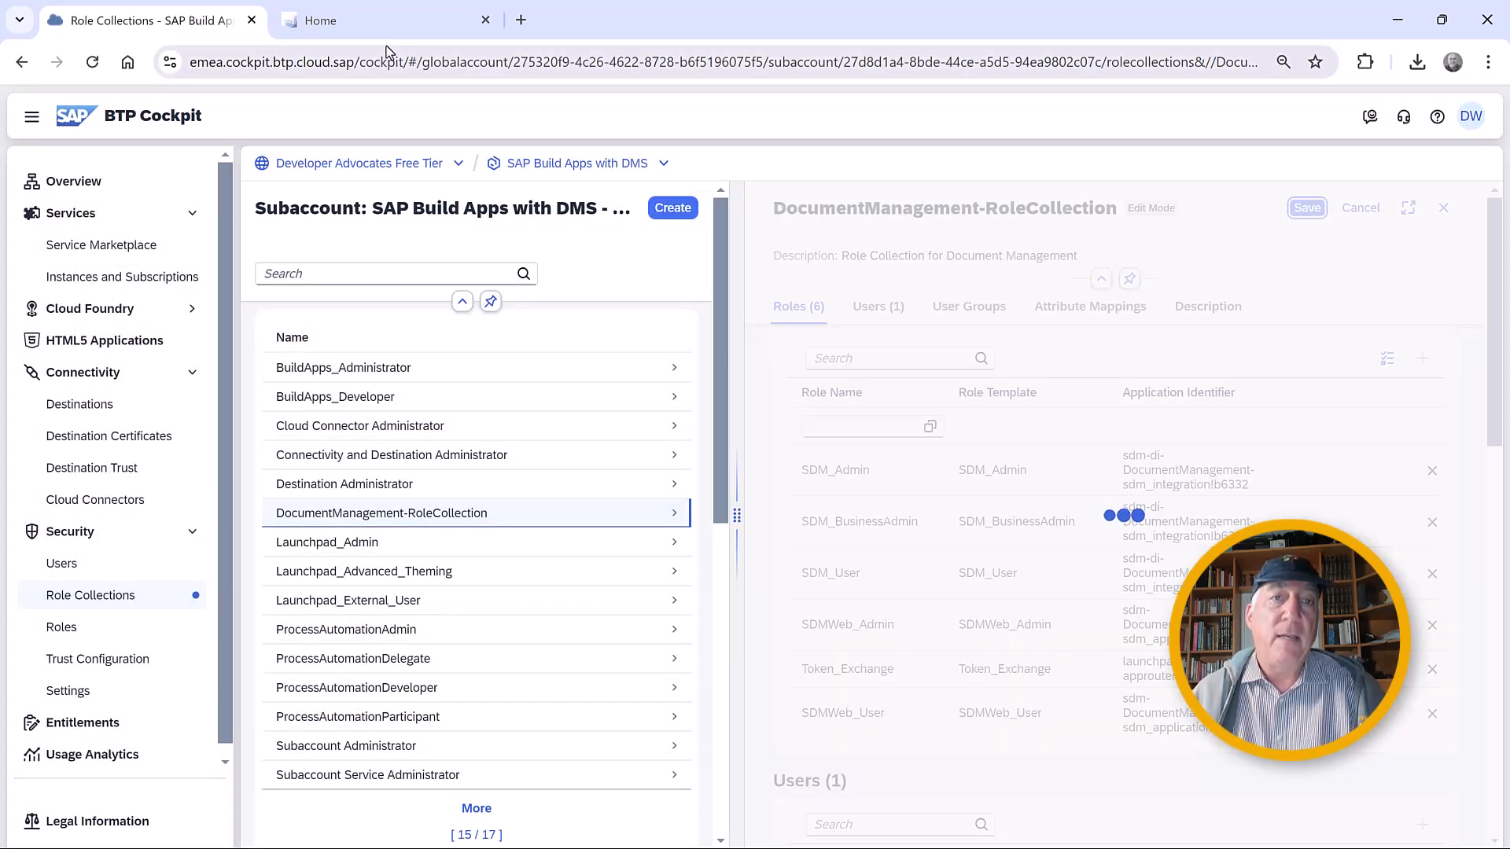
Sign out of the Document Management application and sign in again with the prefilled credentials, keeping the session signed in.
left_click(358, 25)
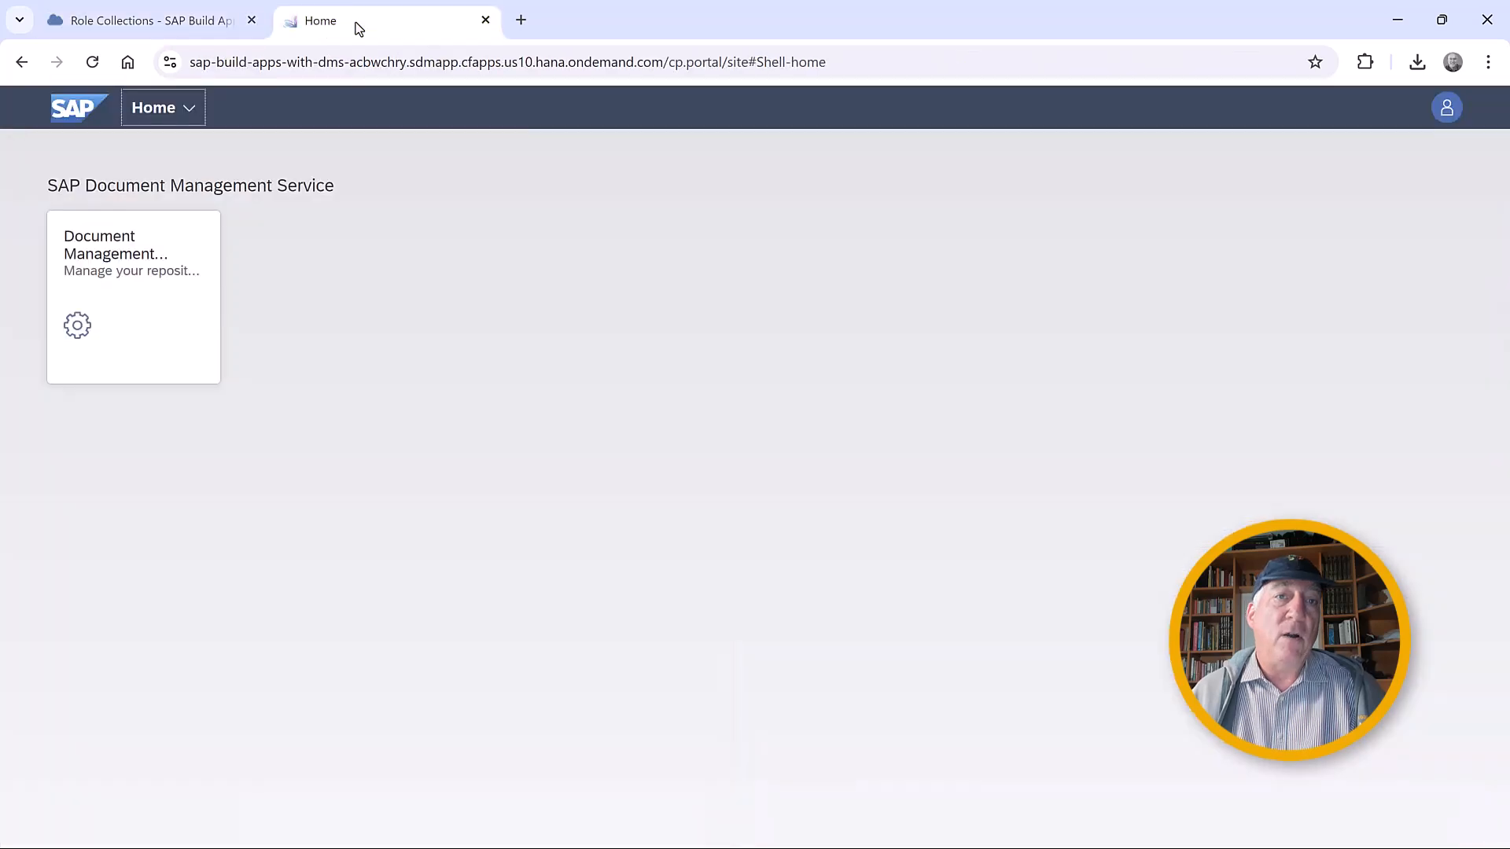
left_click(1448, 109)
left_click(1348, 358)
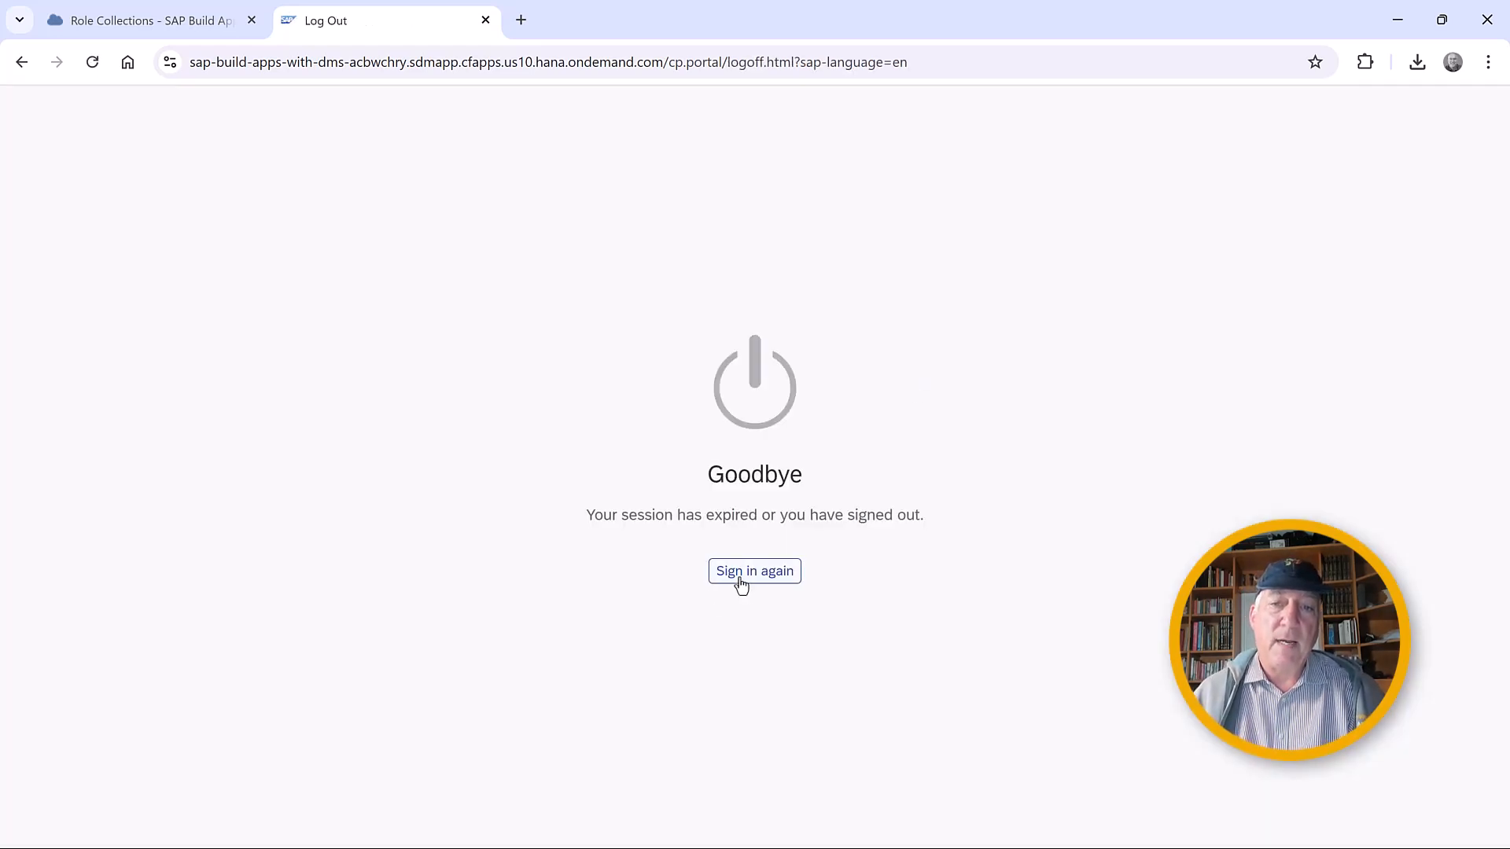
left_click(739, 580)
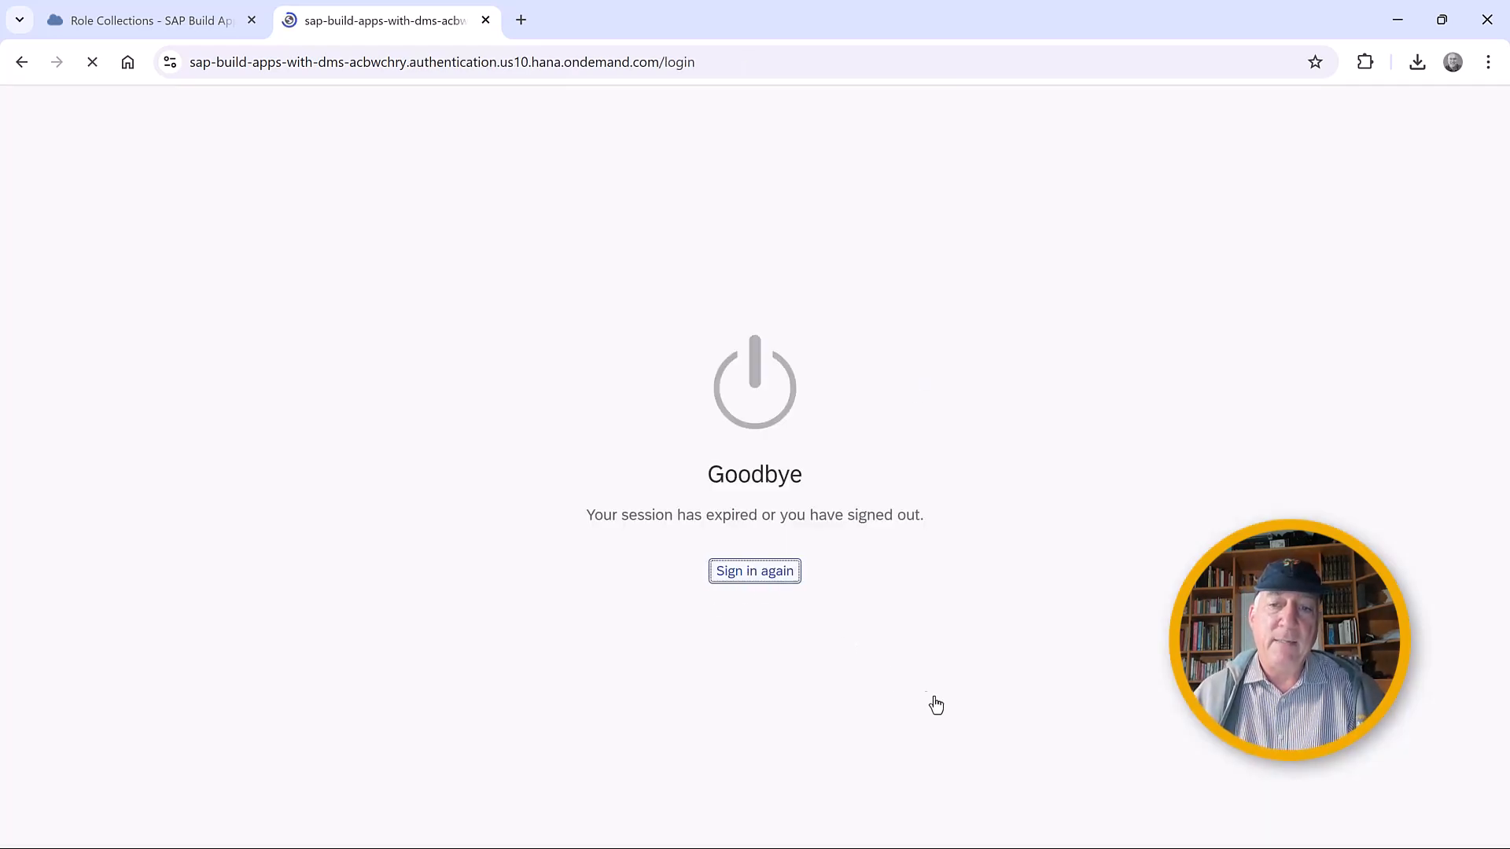
left_click(564, 488)
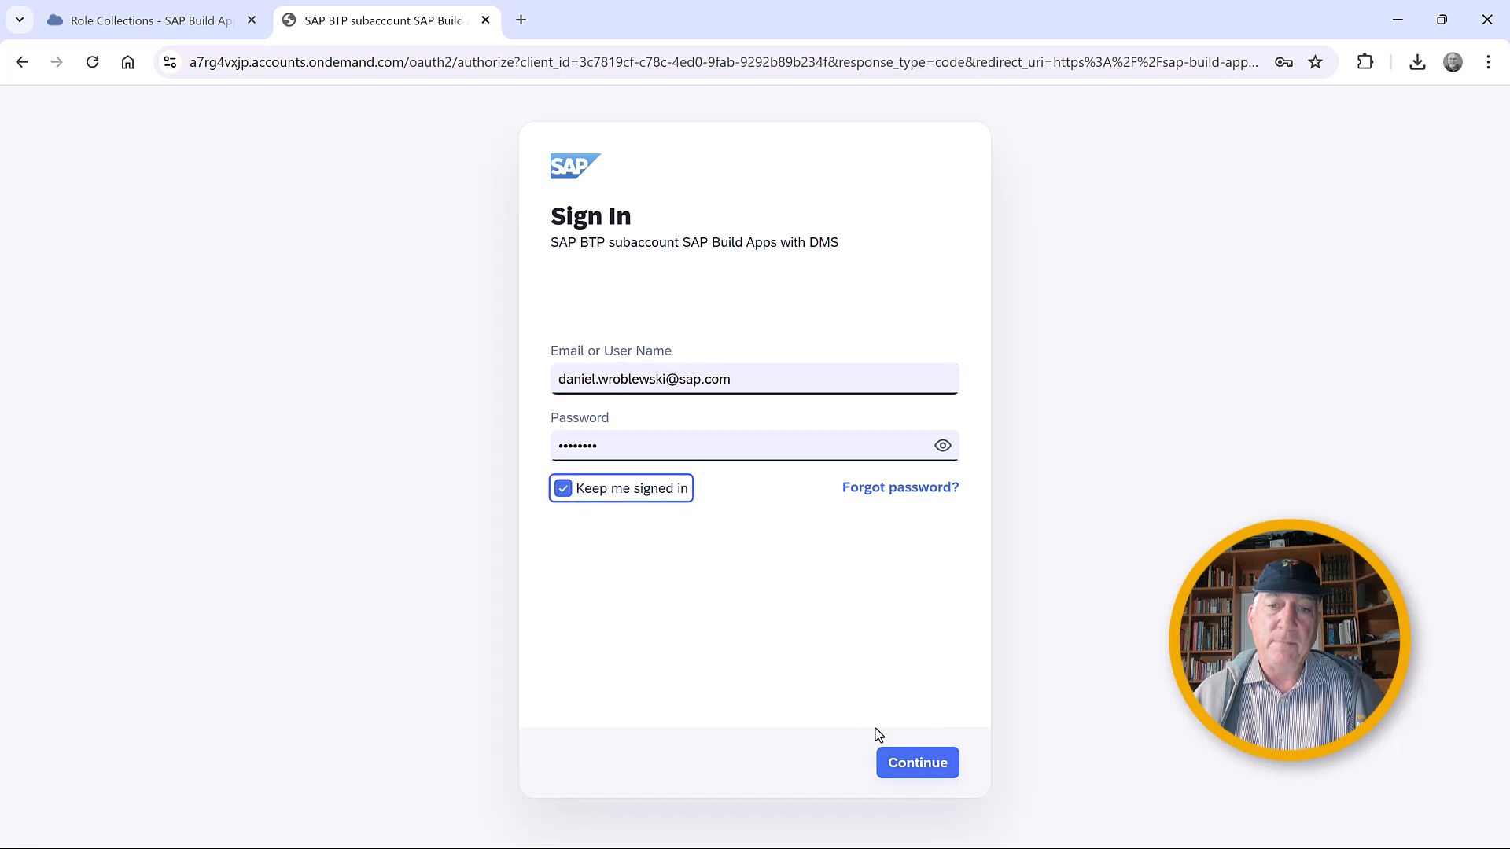
left_click(923, 762)
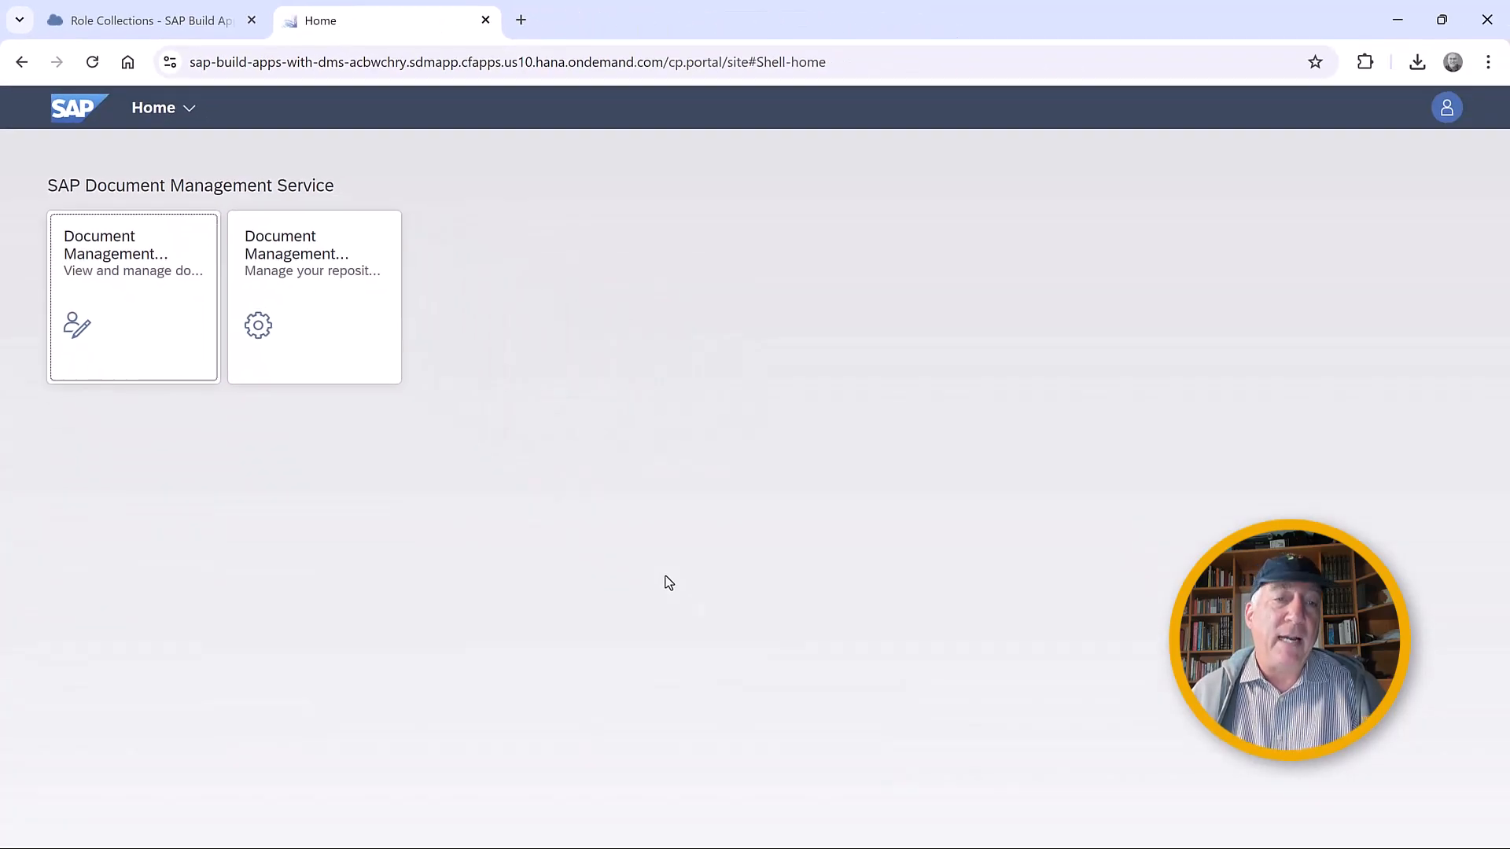
Upload 179237EA-AC6D-447D-8065-28F87C282724.JPG to the MyDocs (from GUI) repository through the user app and preview the image.
left_click(103, 271)
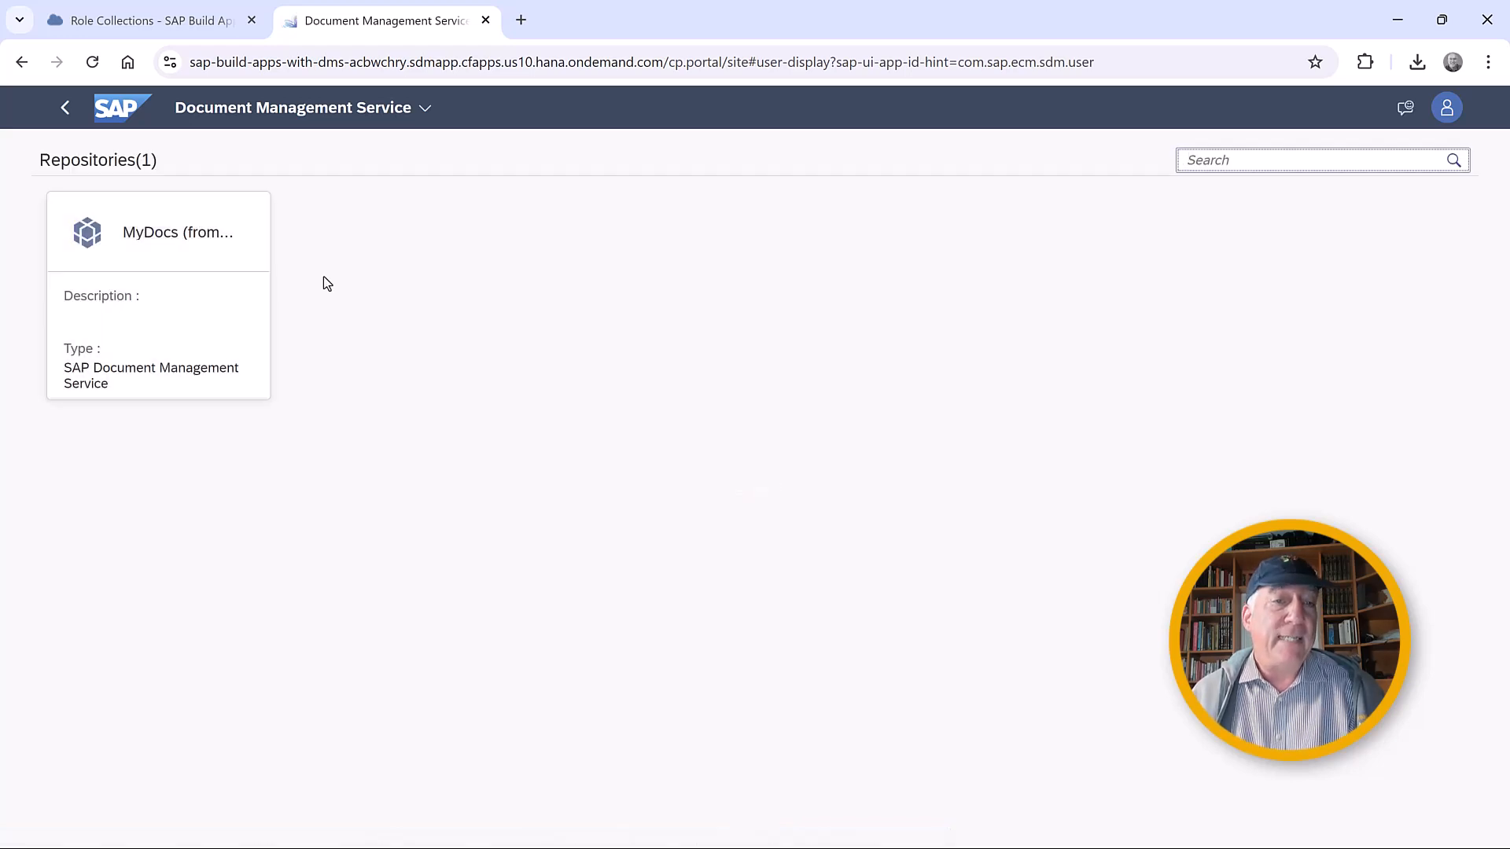
left_click(186, 254)
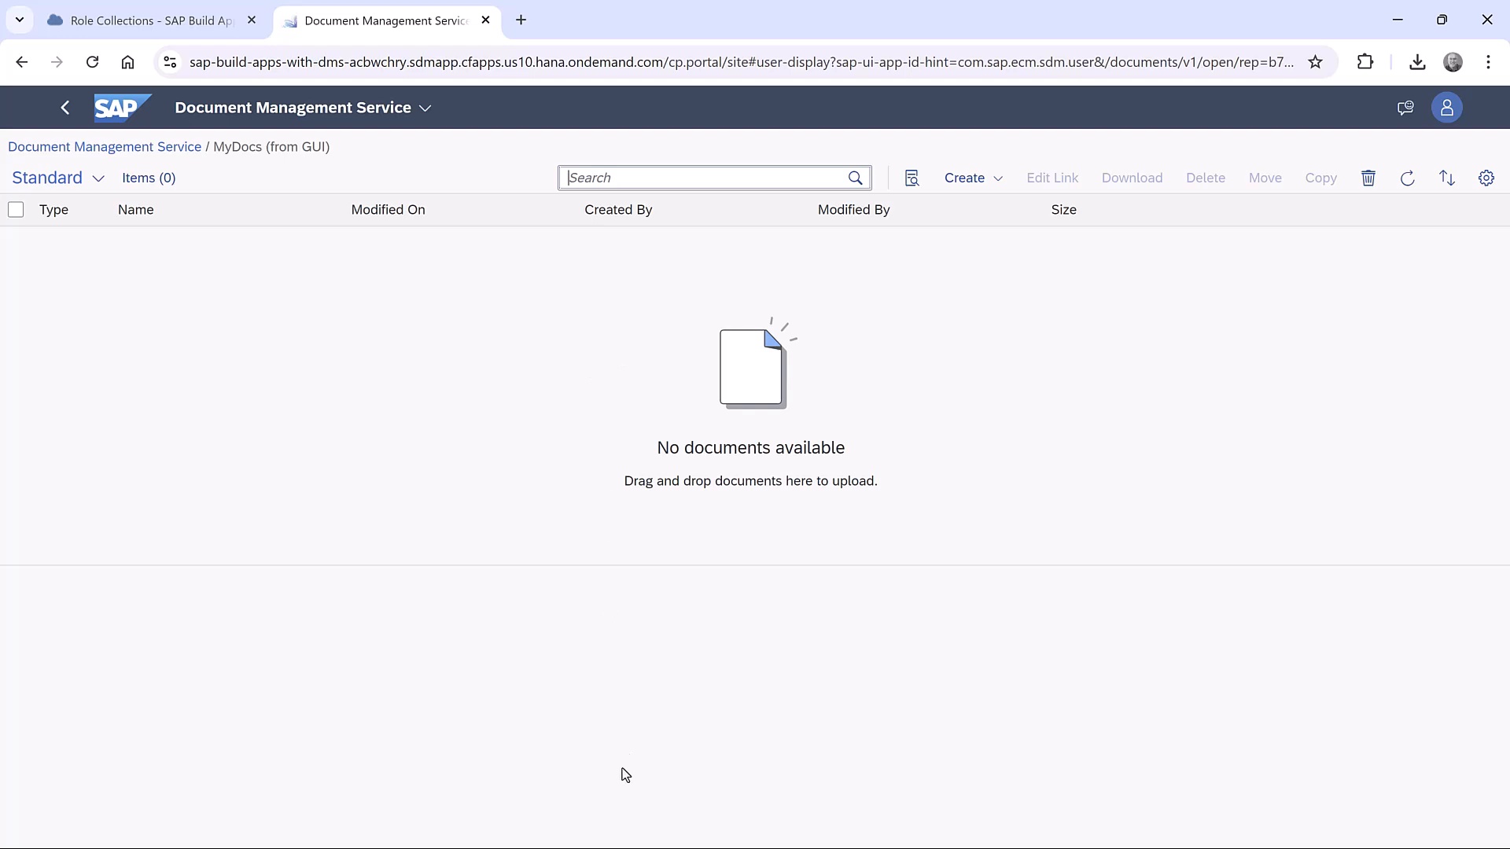
left_click(619, 848)
left_click_drag(569, 305, 69, 385)
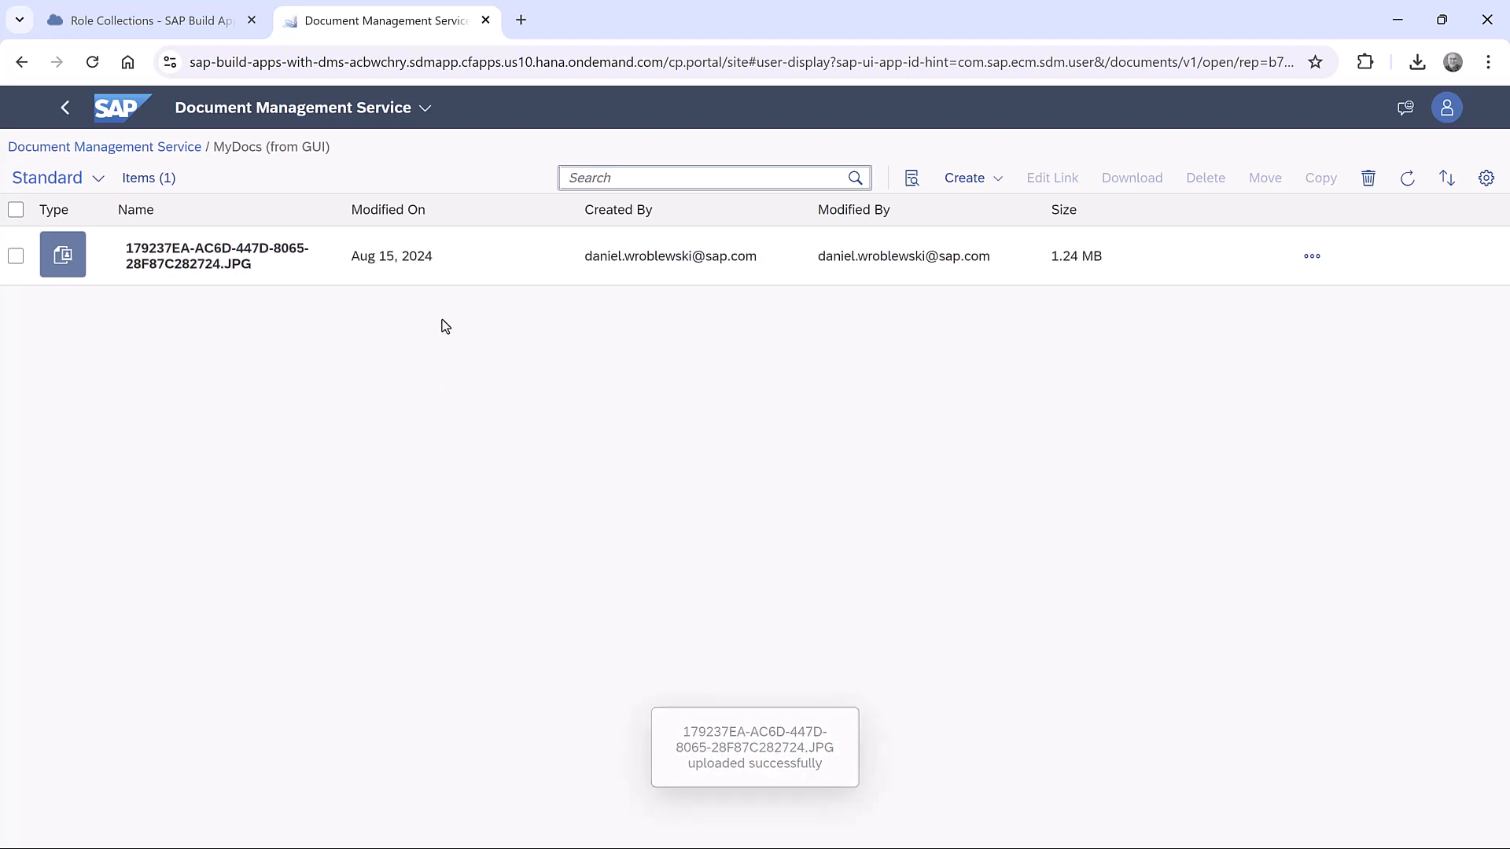
left_click(177, 261)
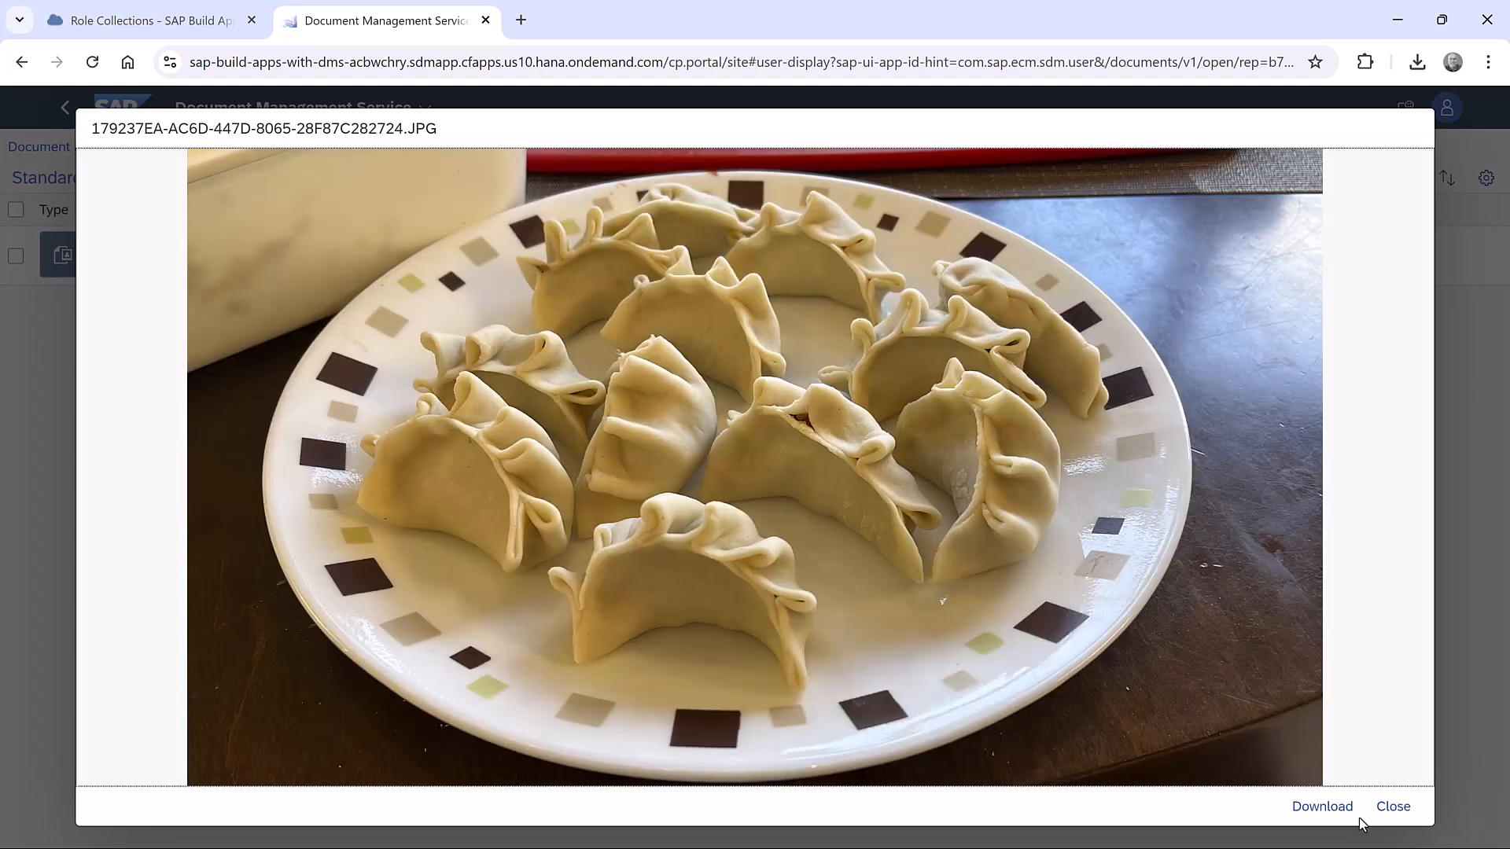
left_click(1403, 810)
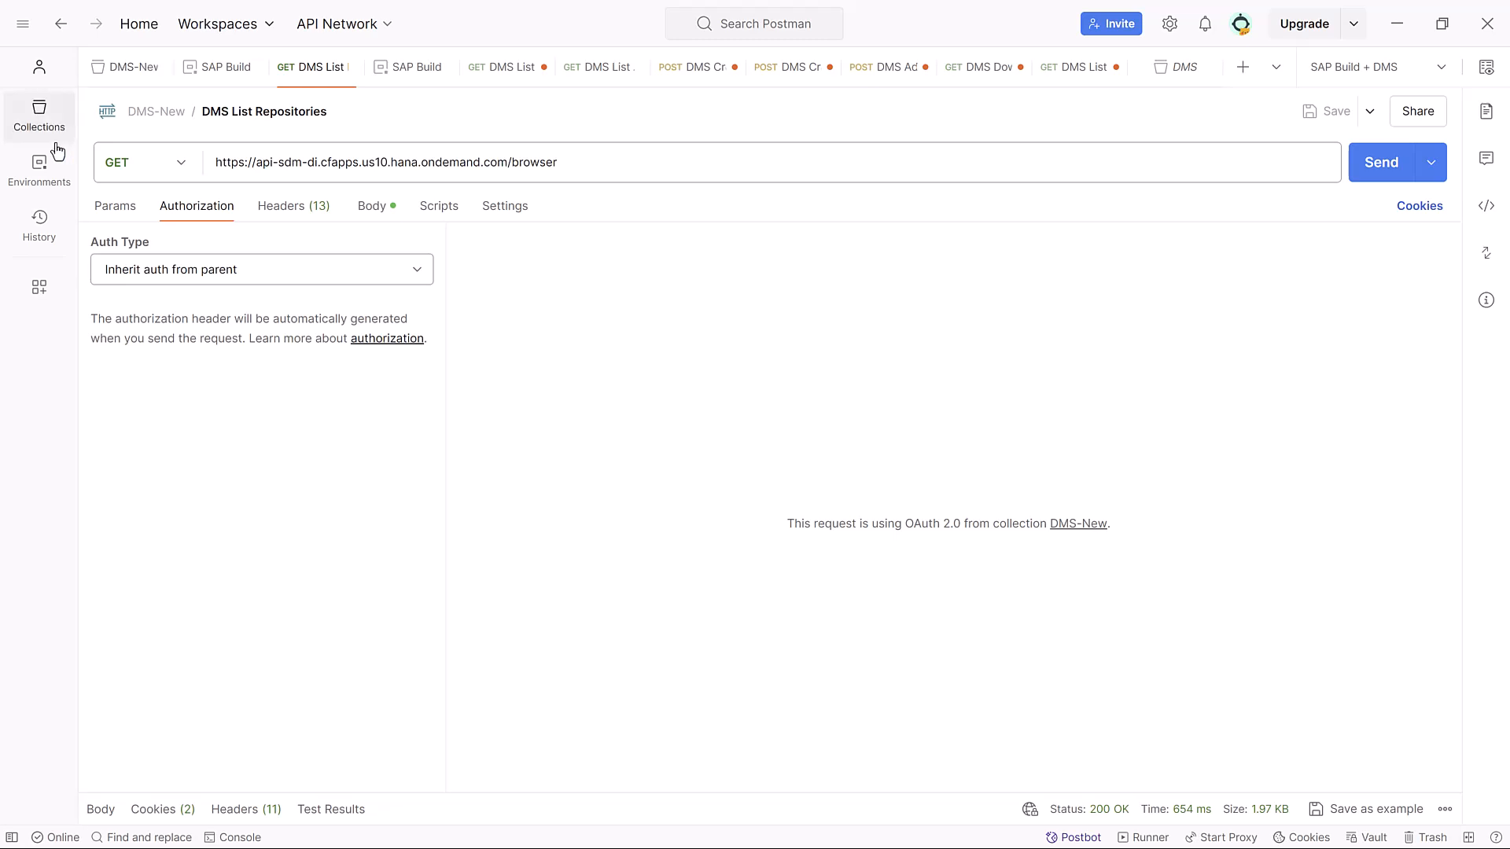
In Postman, send the DMS List Repositories request from the DMS-New collection and collapse the first repository in the response.
left_click(37, 119)
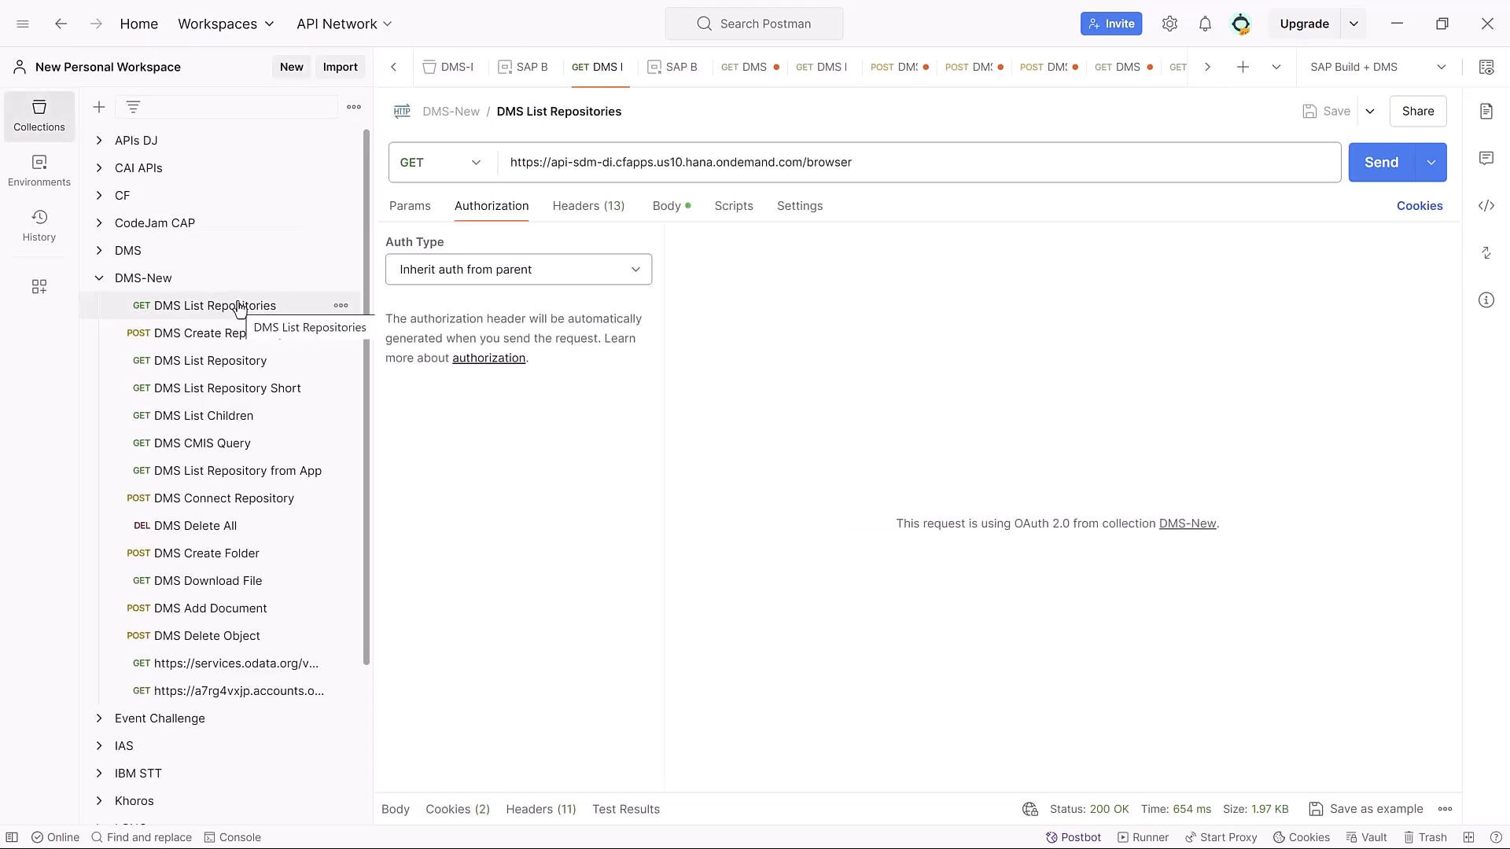
left_click(1379, 165)
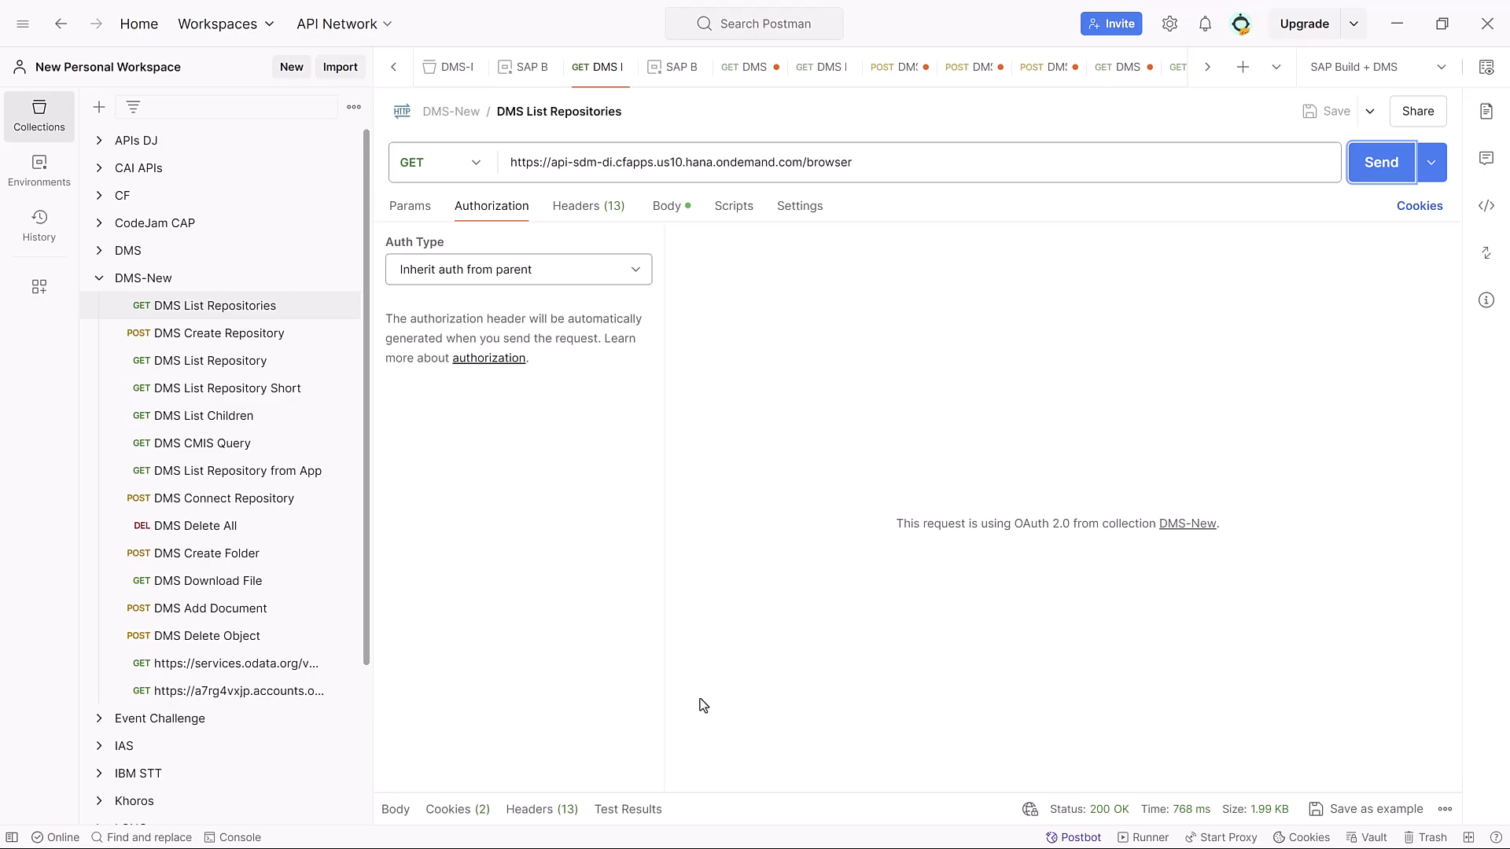
left_click_drag(677, 792, 682, 398)
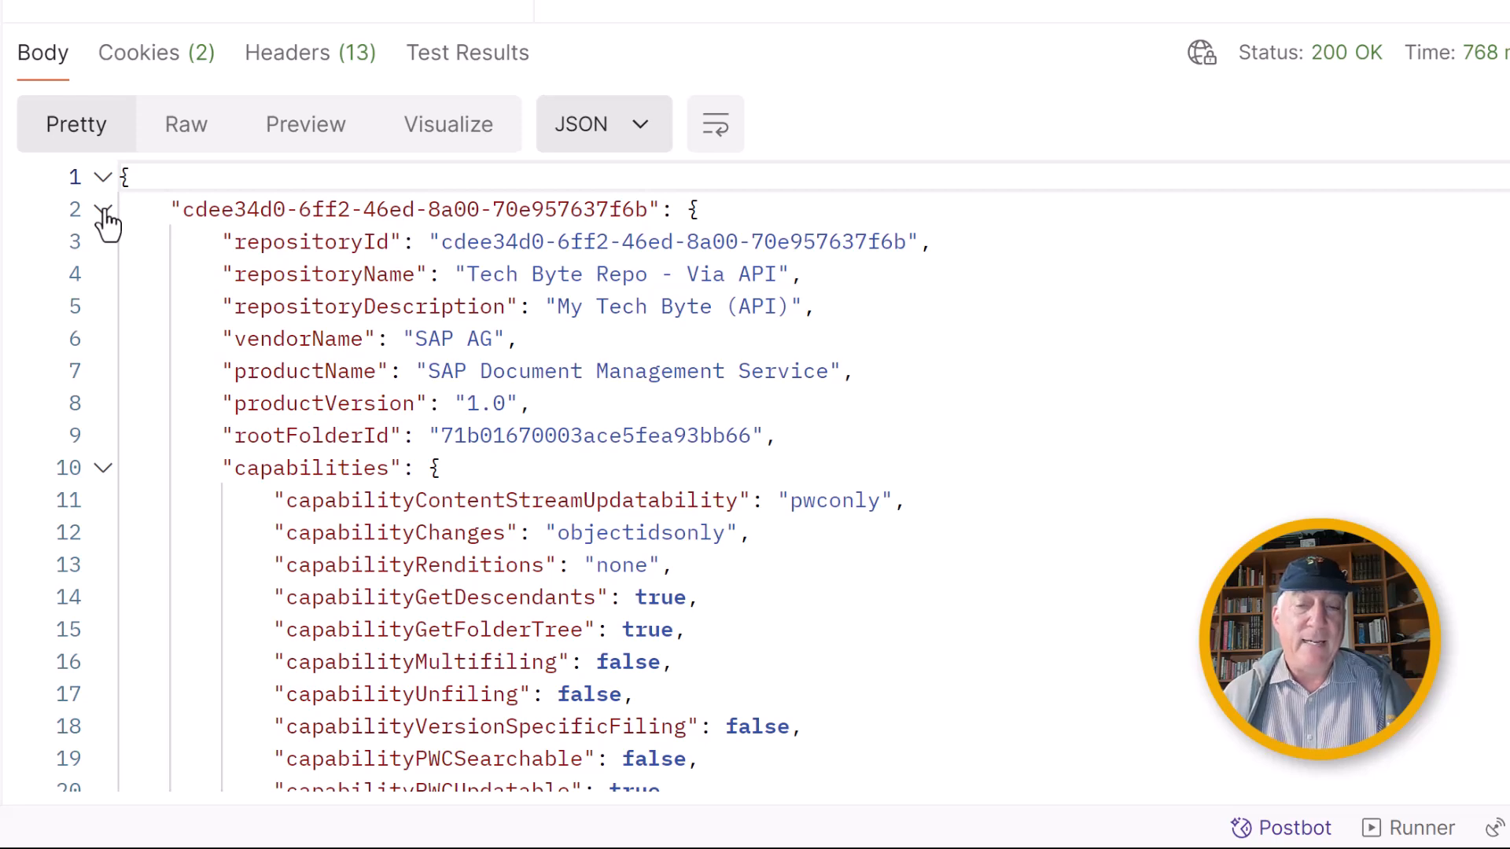
left_click(103, 211)
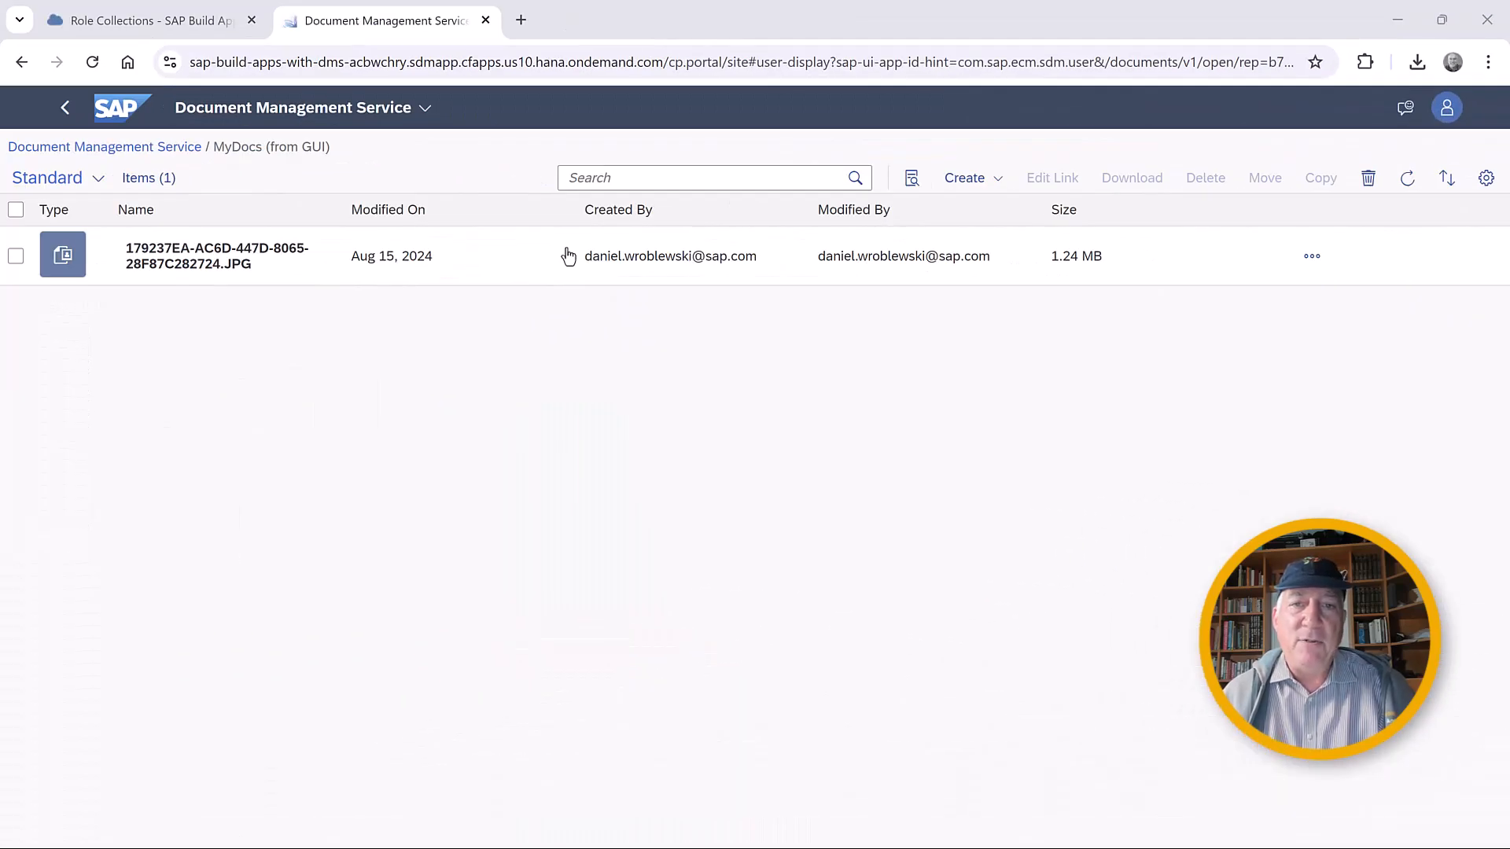
In the BTP Cockpit, open the MyDMSRepo destination and examine its URL and token service URL.
left_click(143, 20)
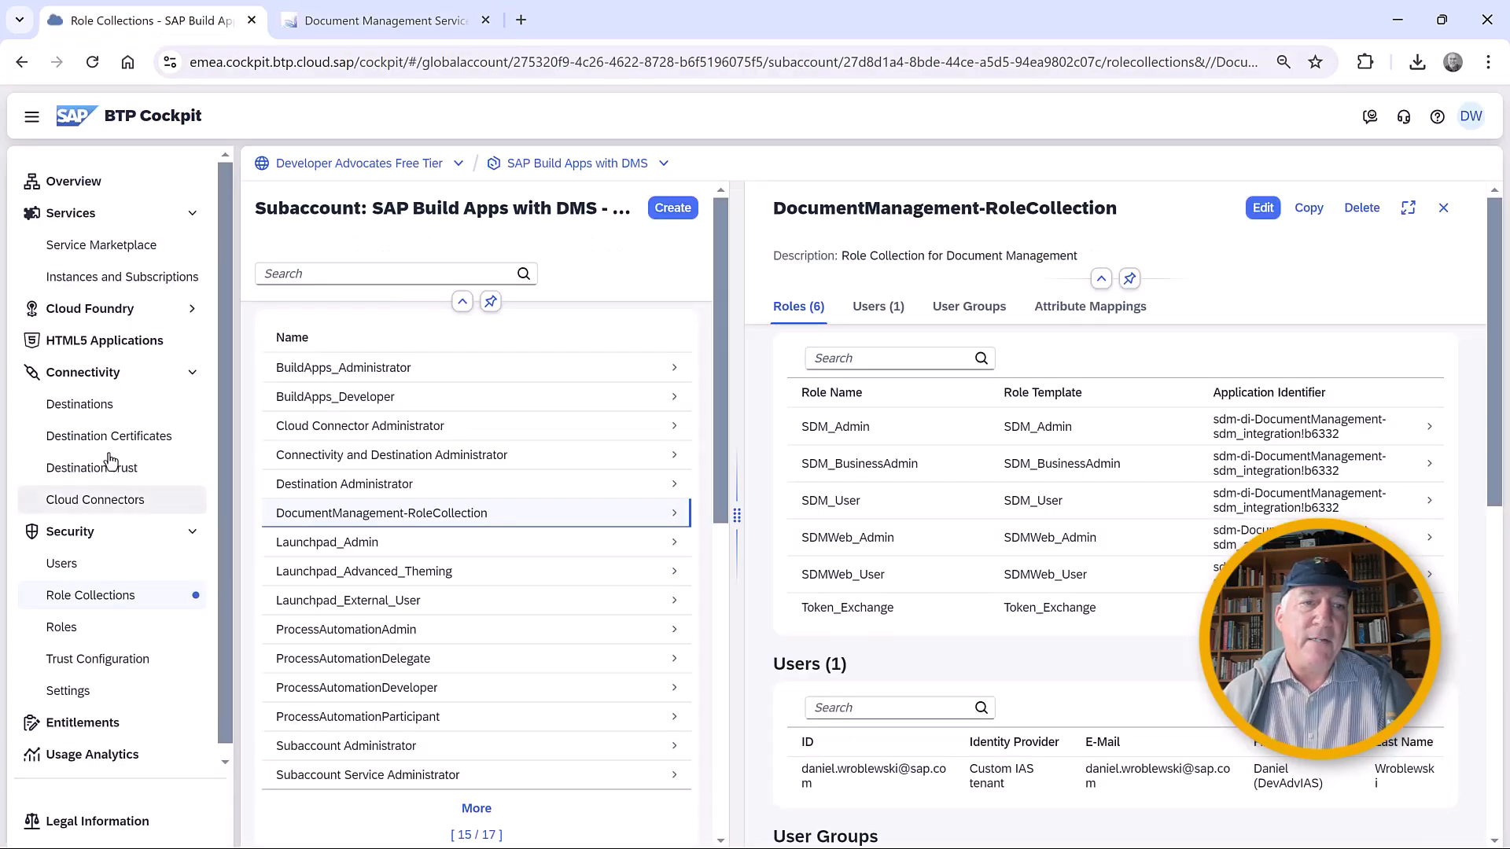
left_click(91, 405)
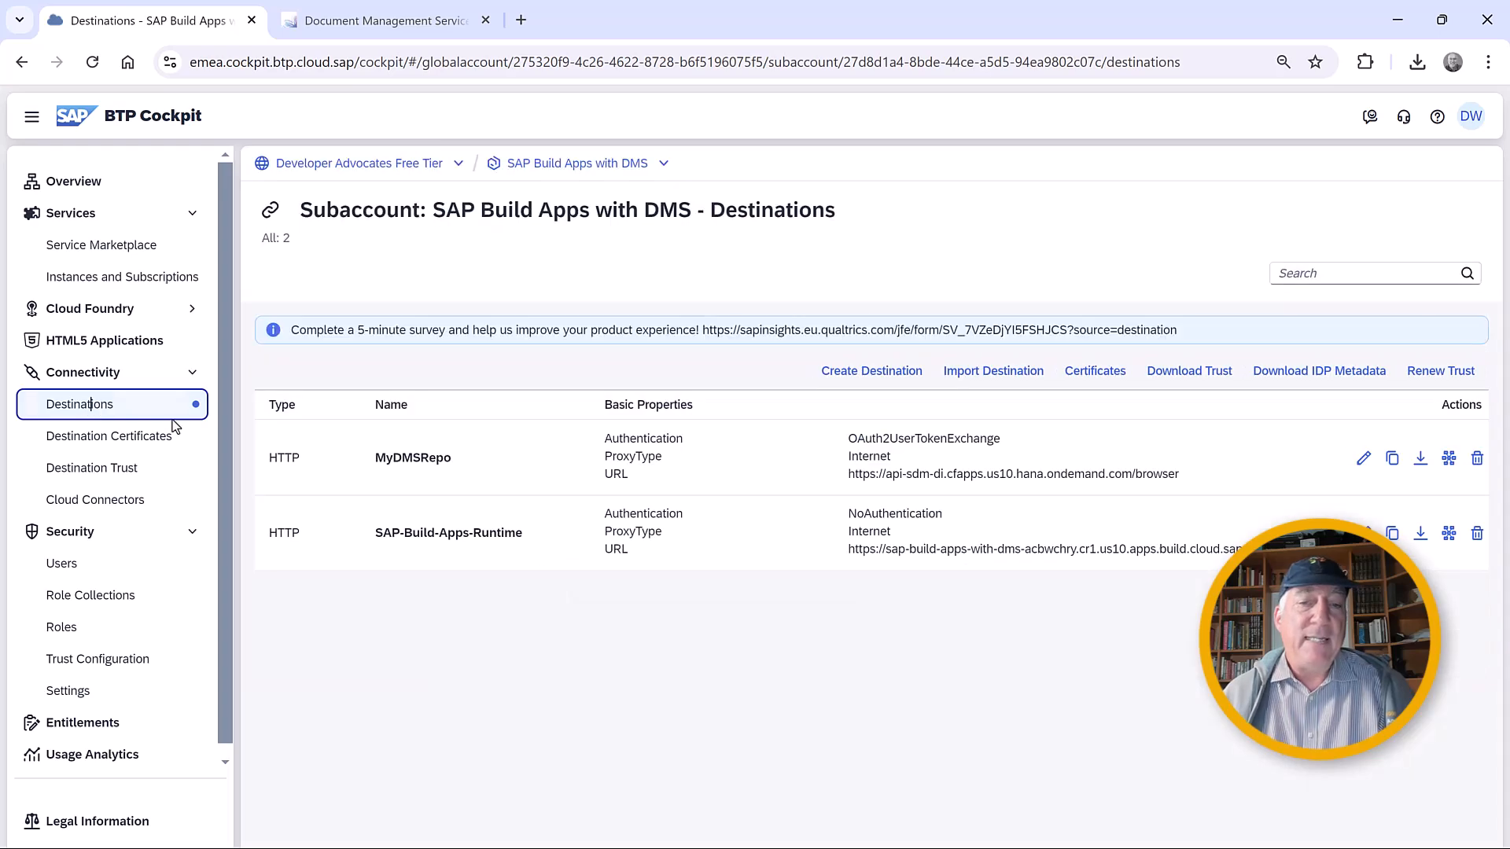
left_click(489, 461)
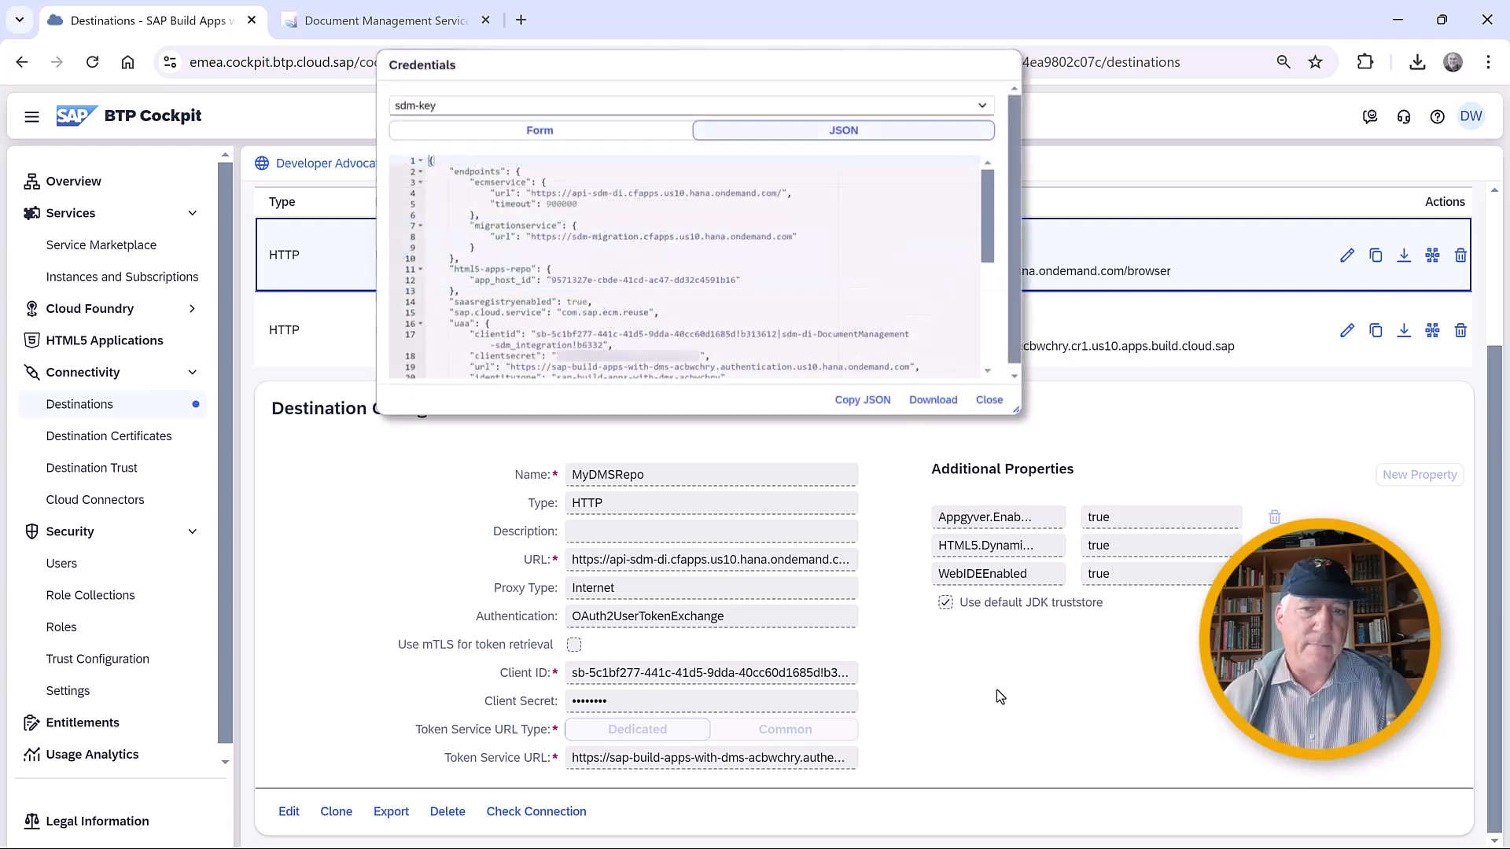
left_click(570, 560)
left_click_drag(570, 559, 872, 571)
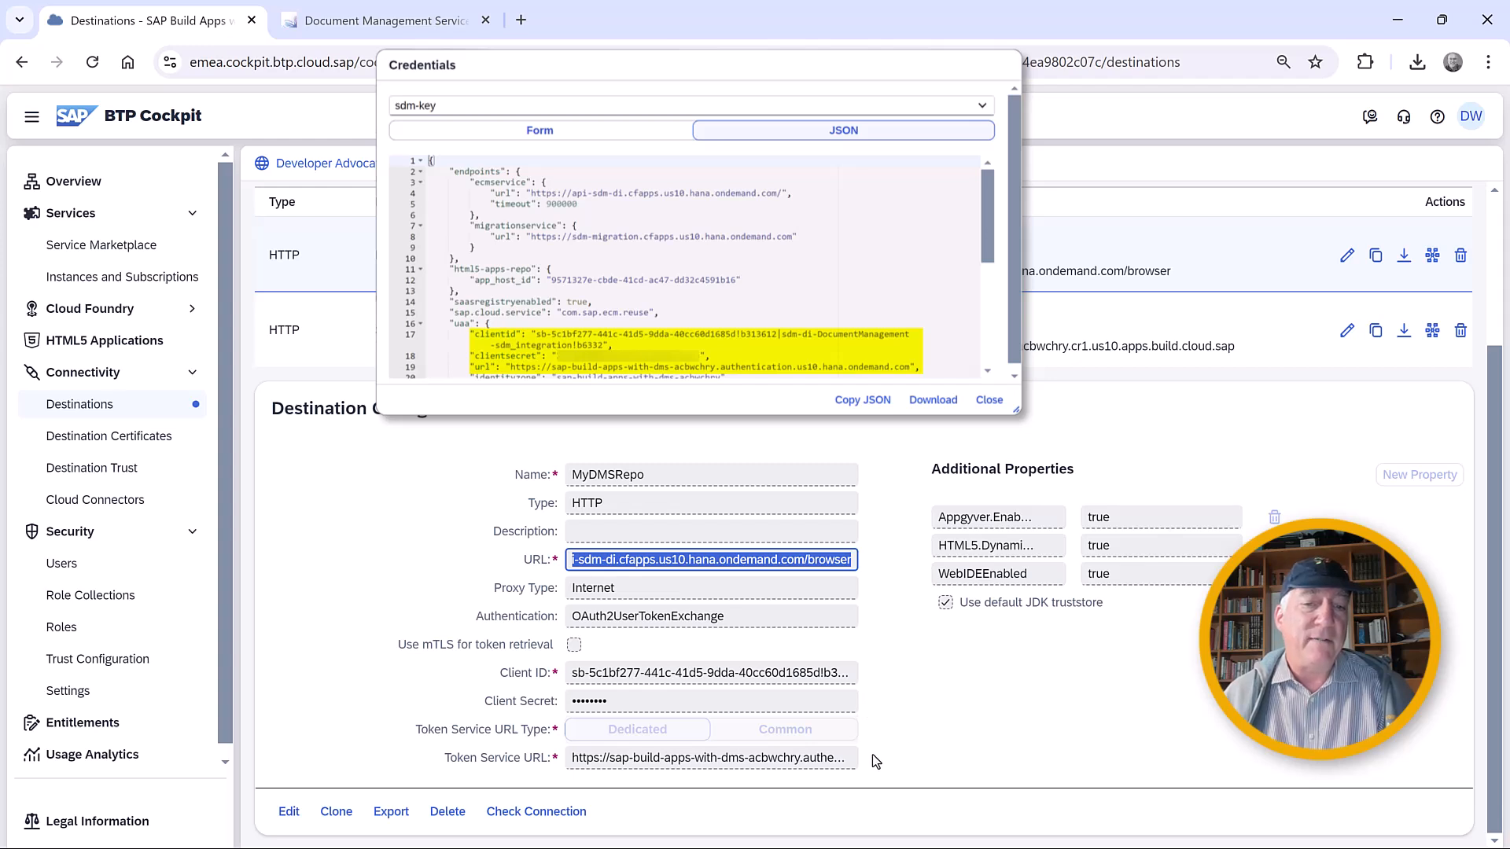
triple_click(820, 758)
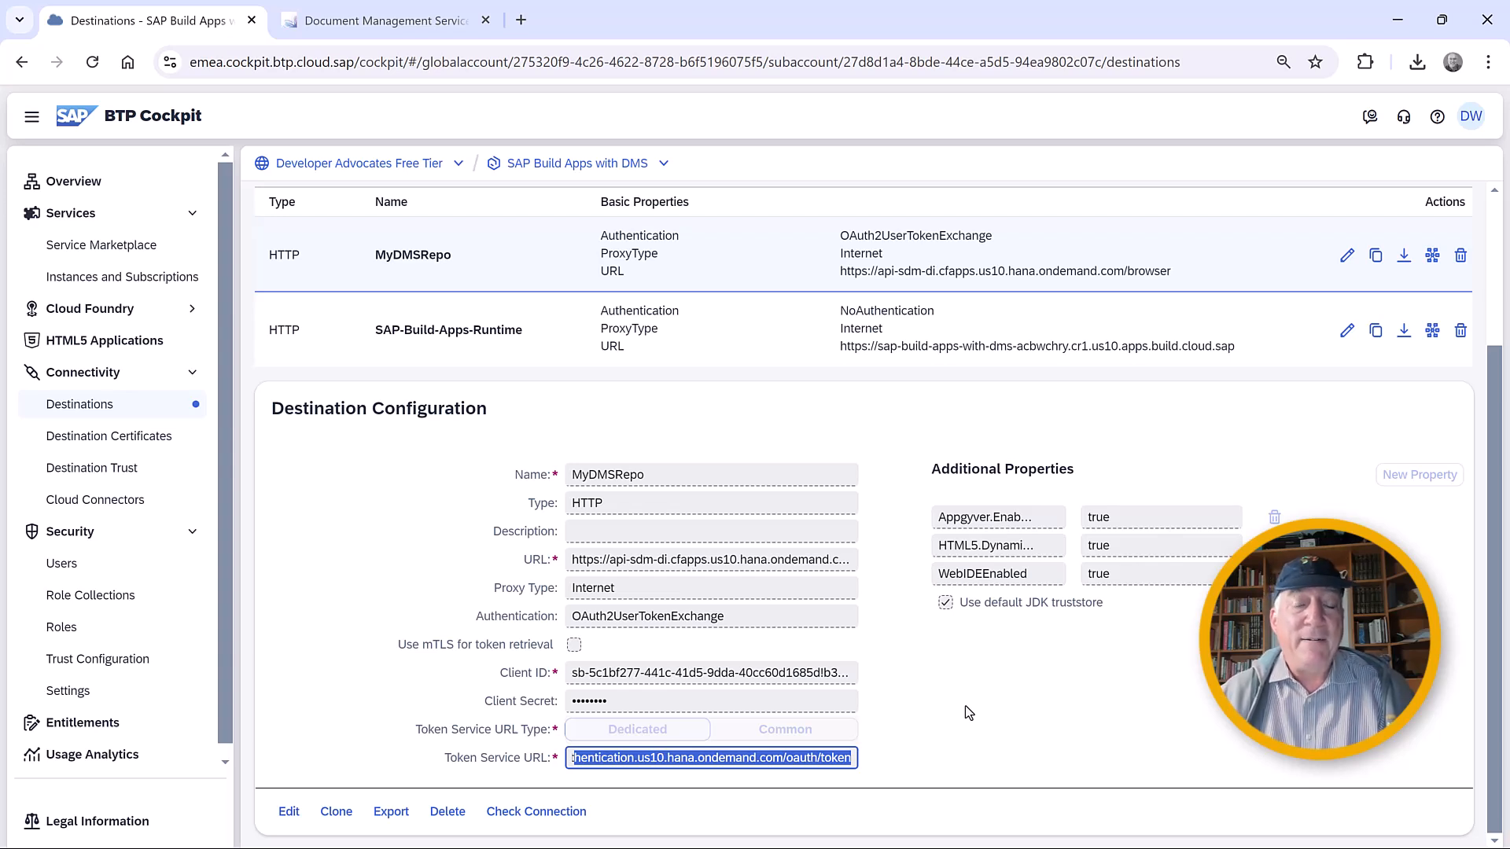
In the Document Management Service Admin app, set the MyDocs (from GUI) repository's service instance destination to MyDMSRepo and save.
left_click(382, 22)
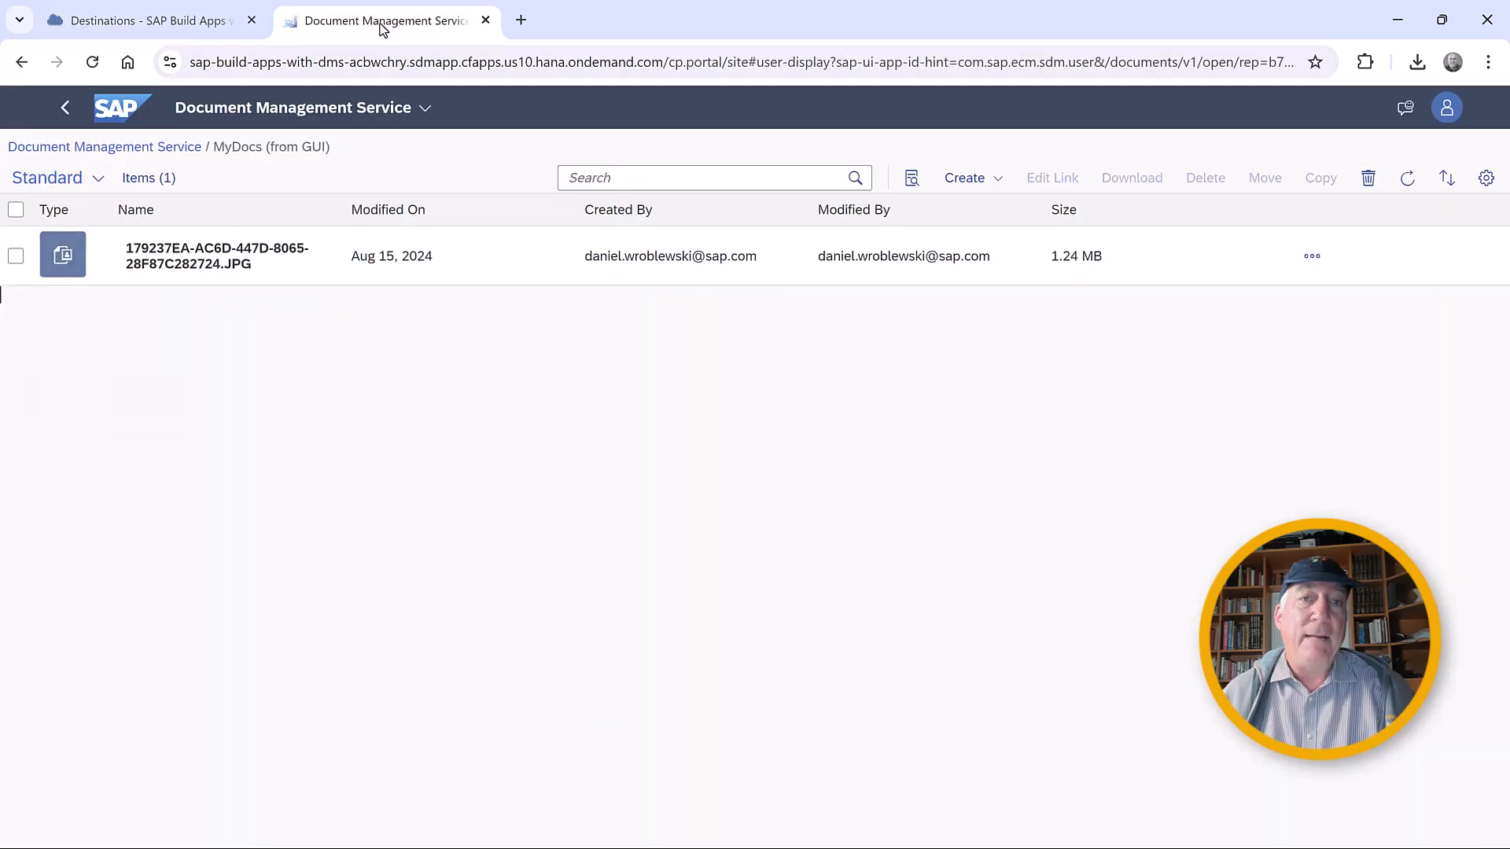
left_click(247, 108)
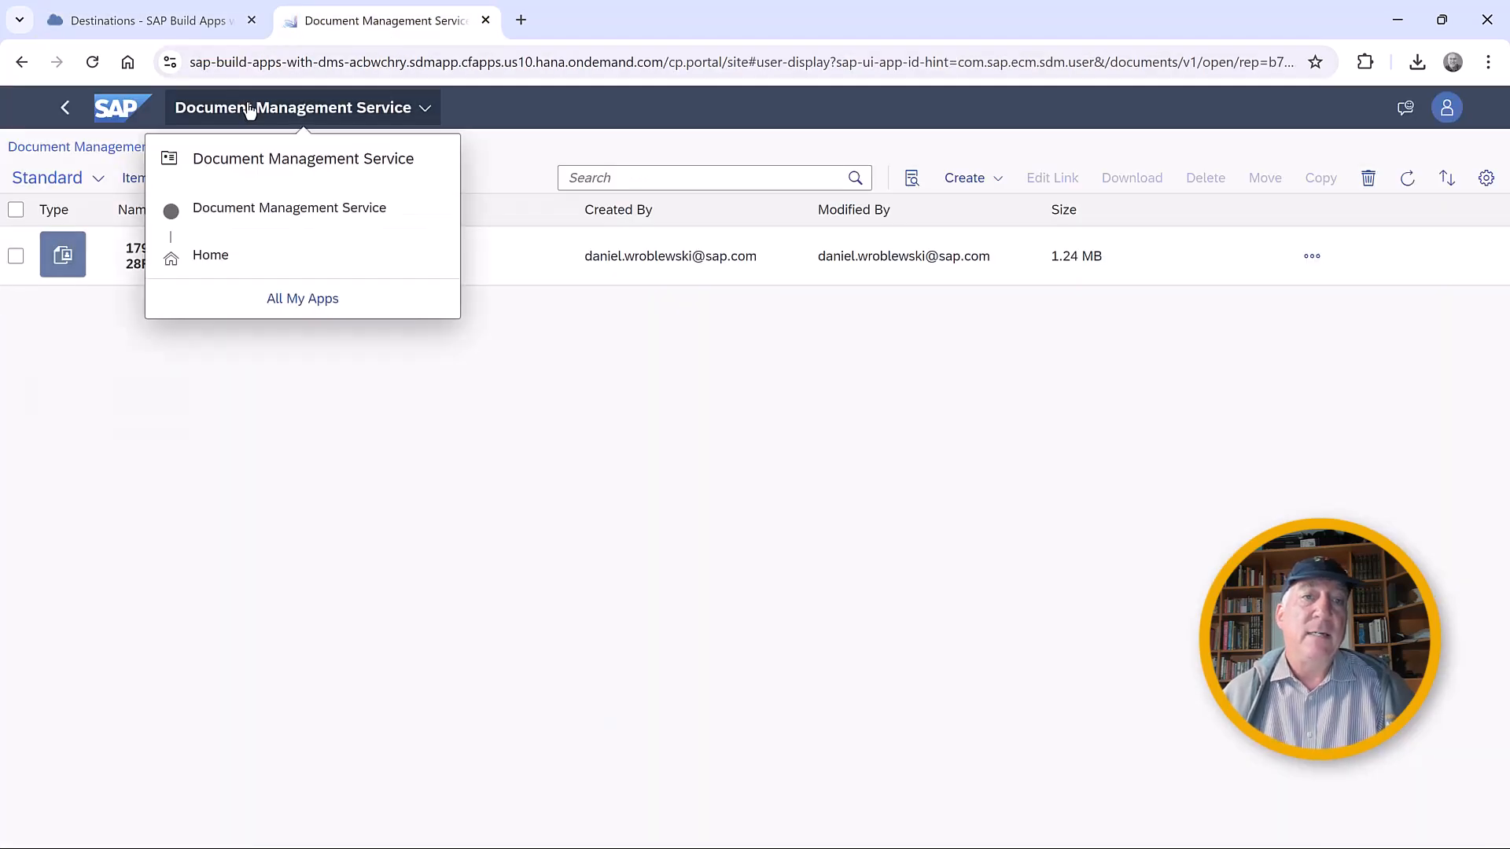
left_click(270, 267)
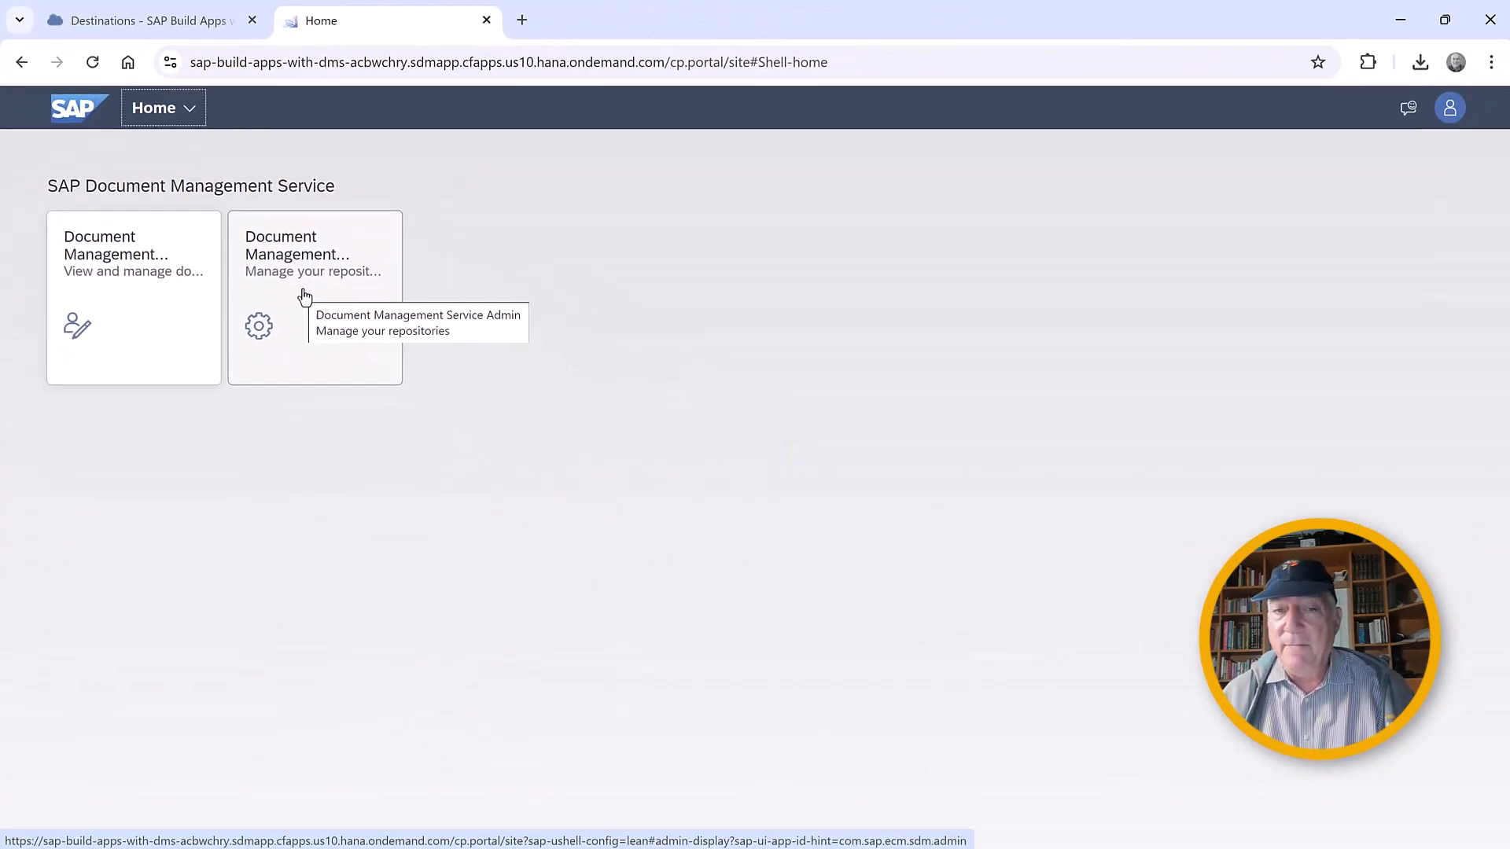
left_click(305, 296)
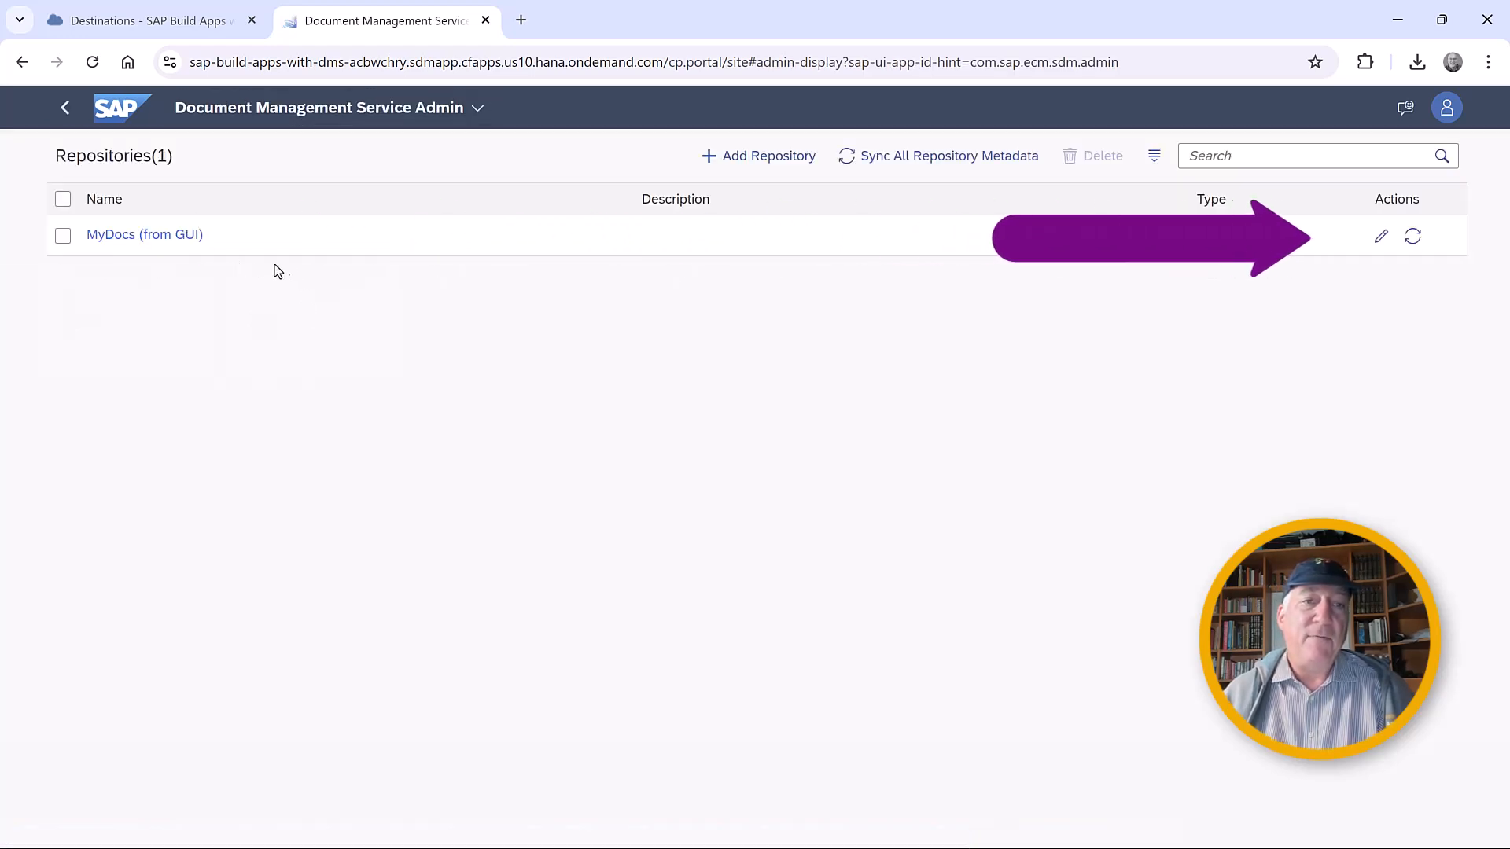
left_click(1382, 245)
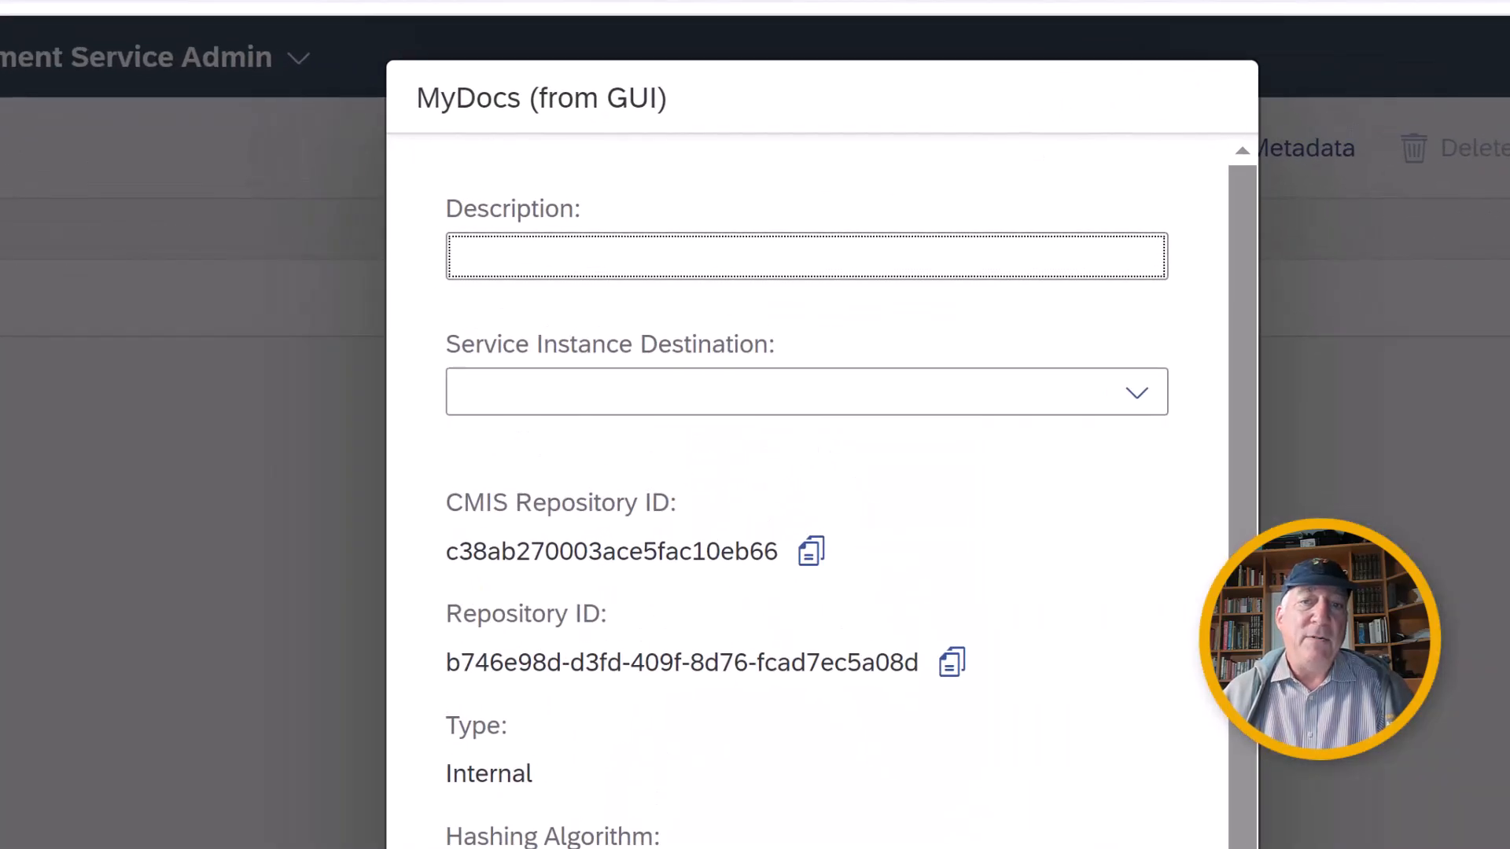
left_click(1142, 398)
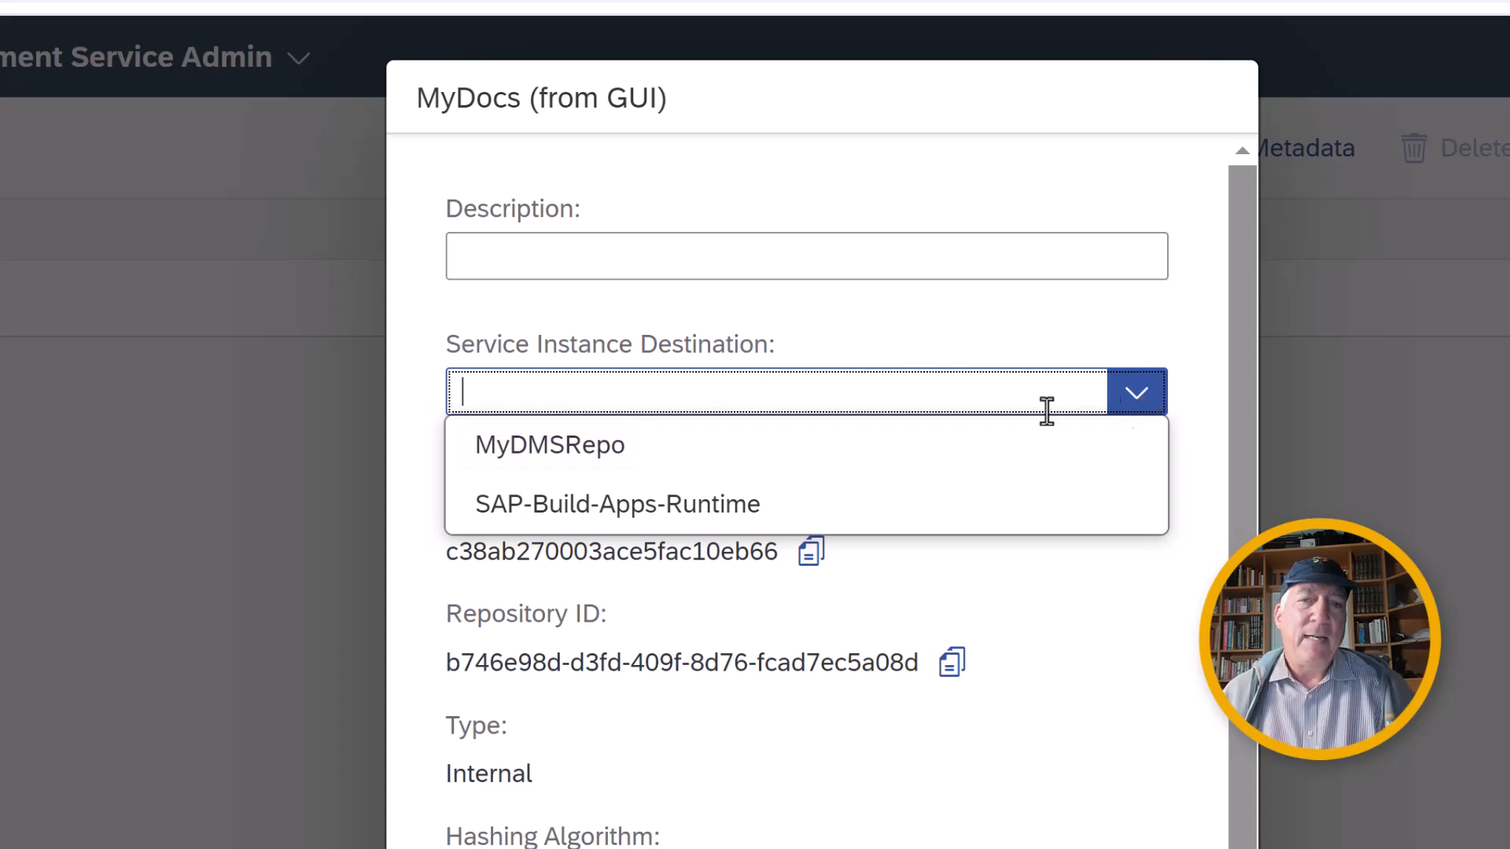
left_click(937, 447)
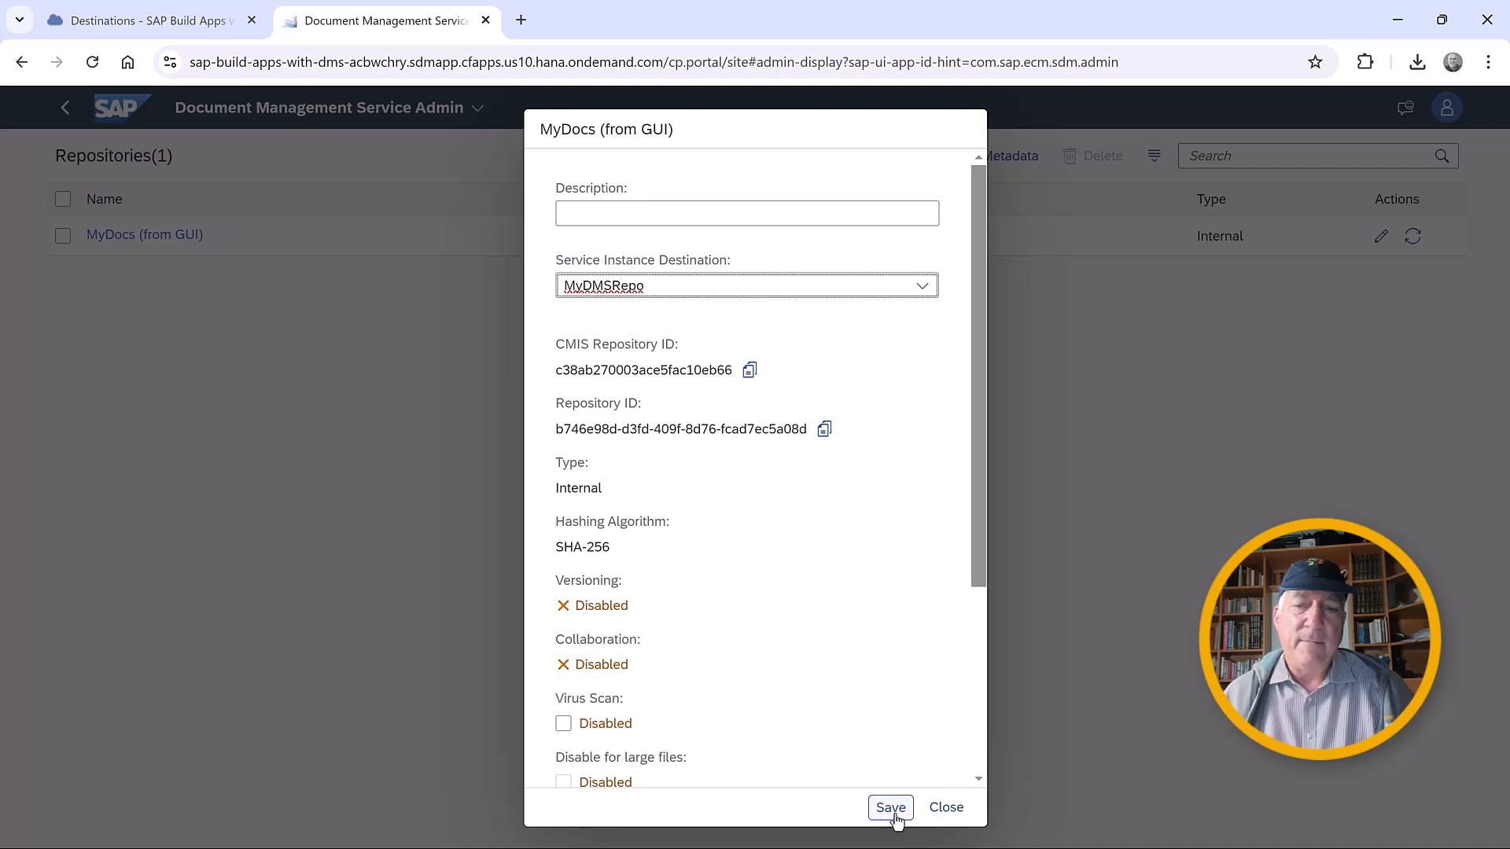
left_click(891, 807)
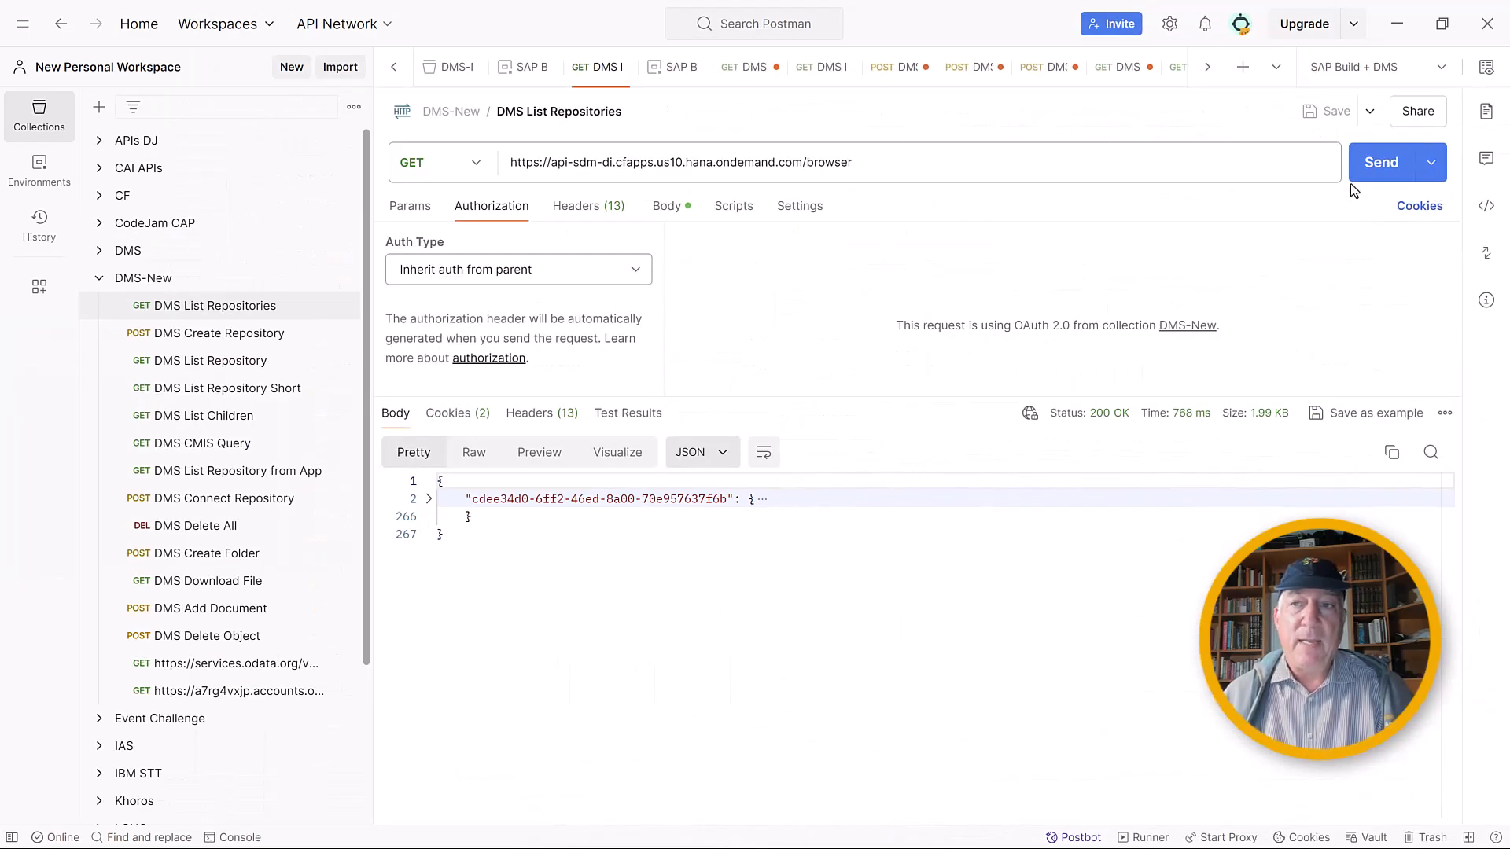
Resend the DMS List Repositories request in Postman and collapse both repository entries in the response.
left_click(1379, 171)
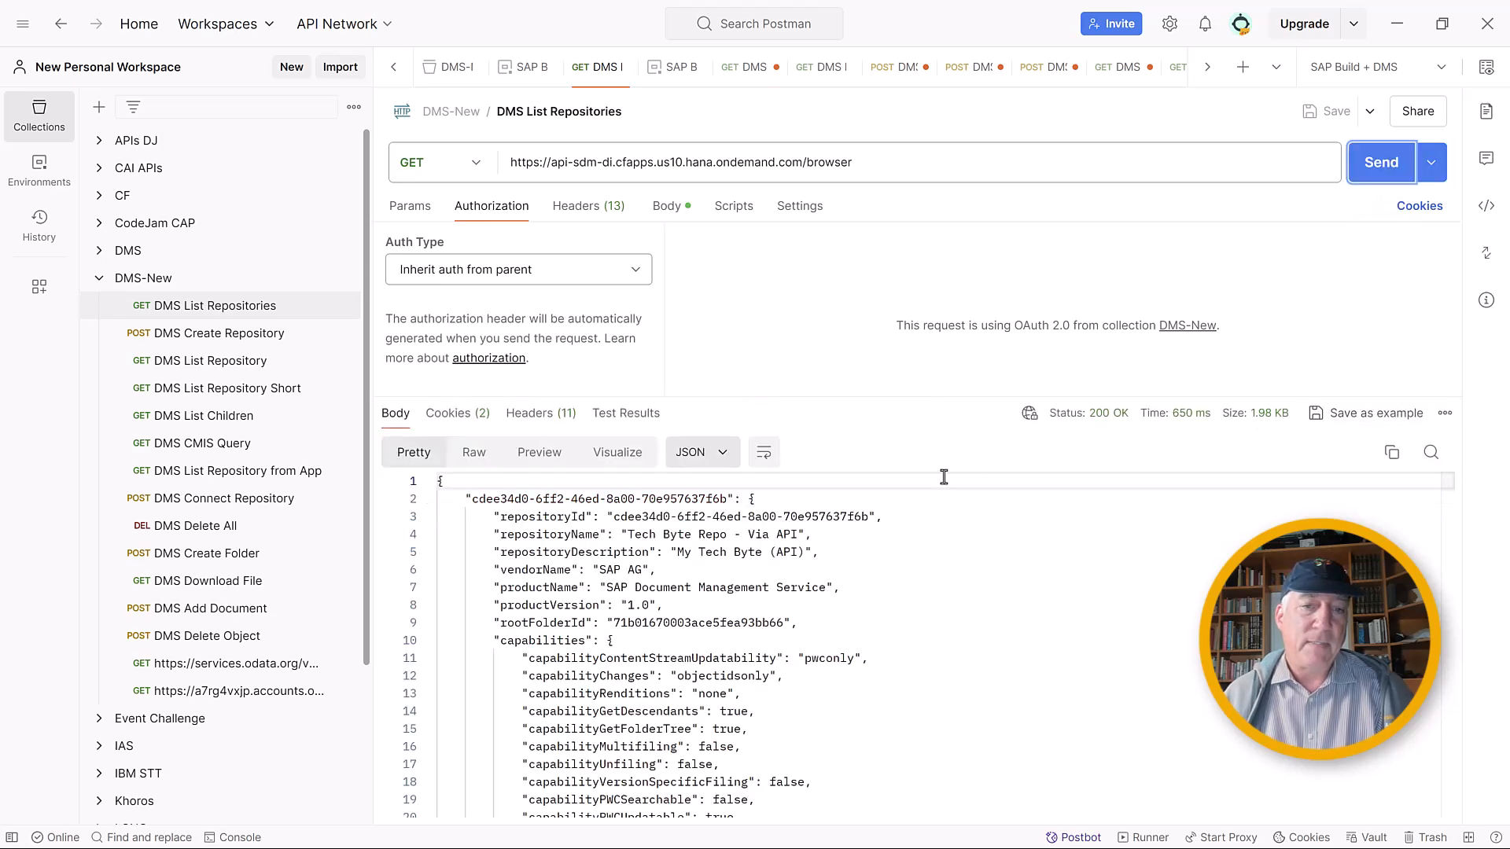
left_click(429, 500)
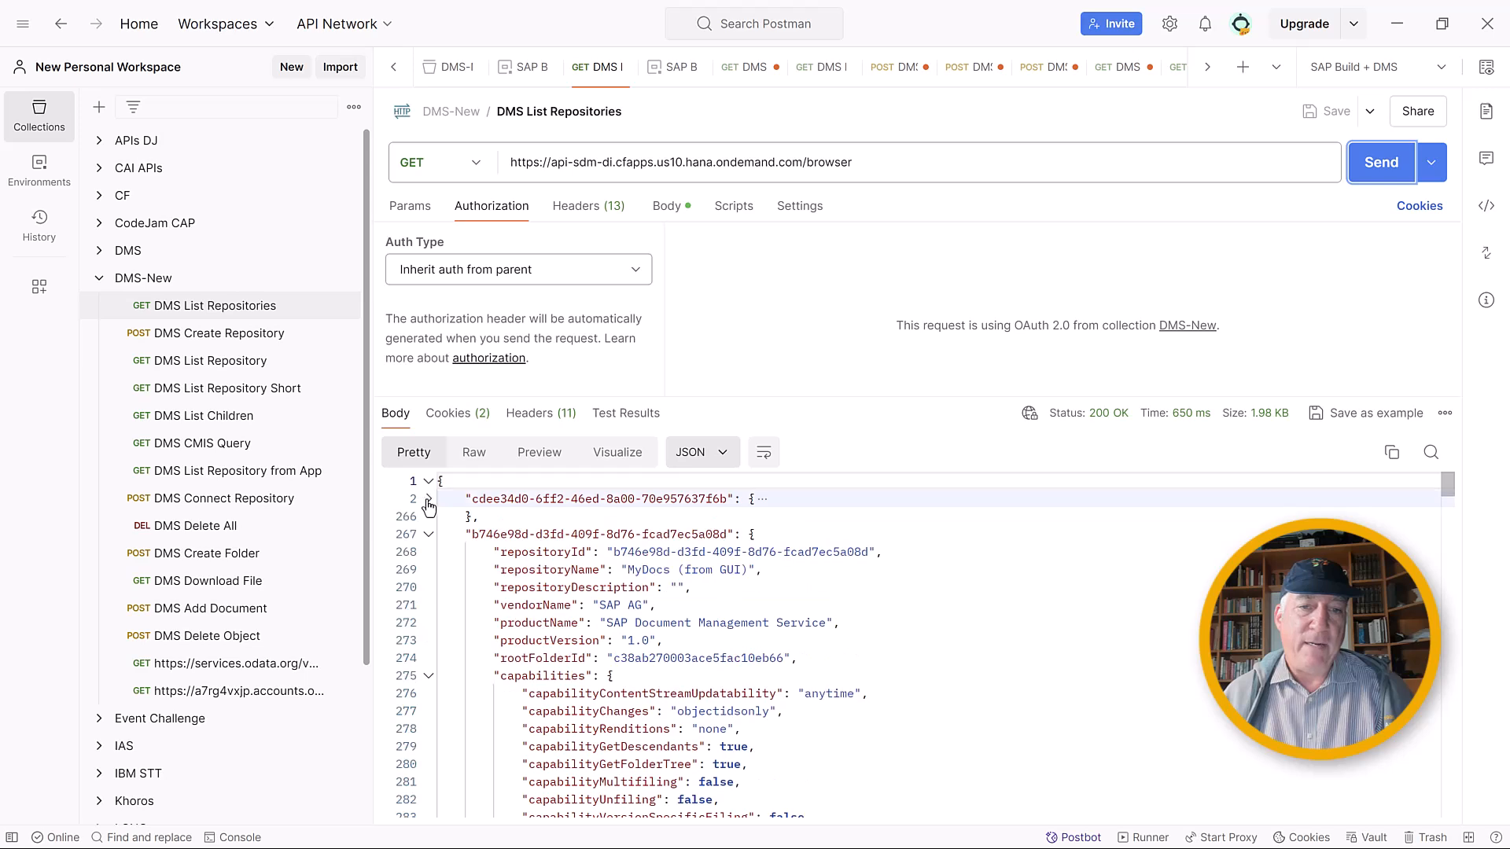
left_click(428, 534)
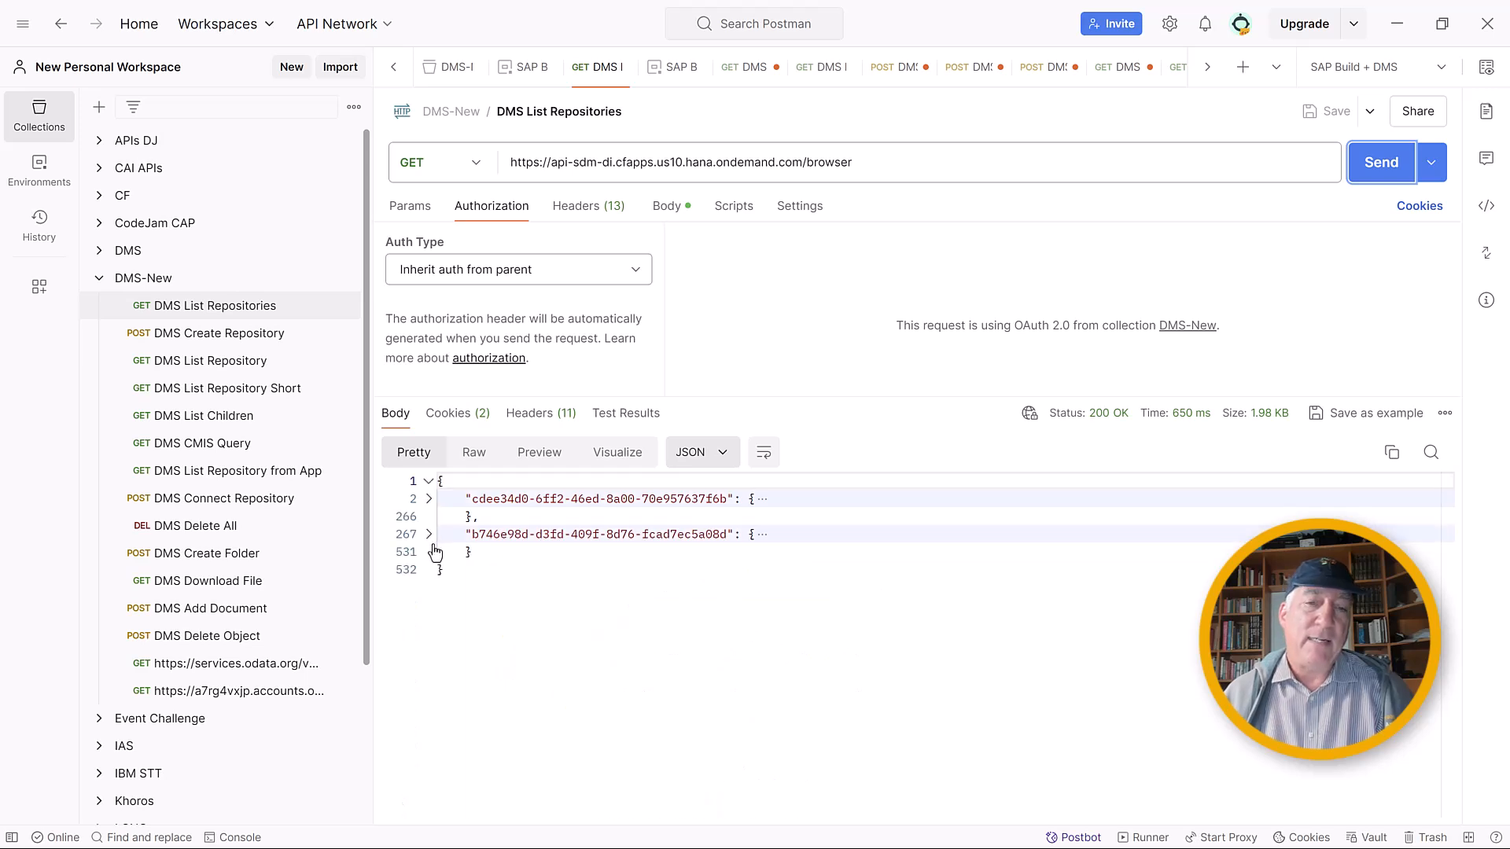